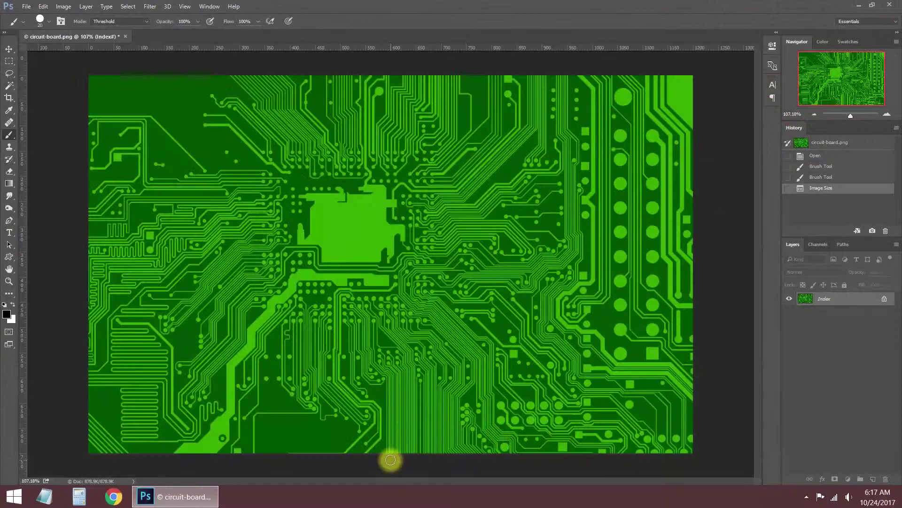
# - Create a new 1280×720 document and convert its Background into Layer 0
pyautogui.click(28, 8)
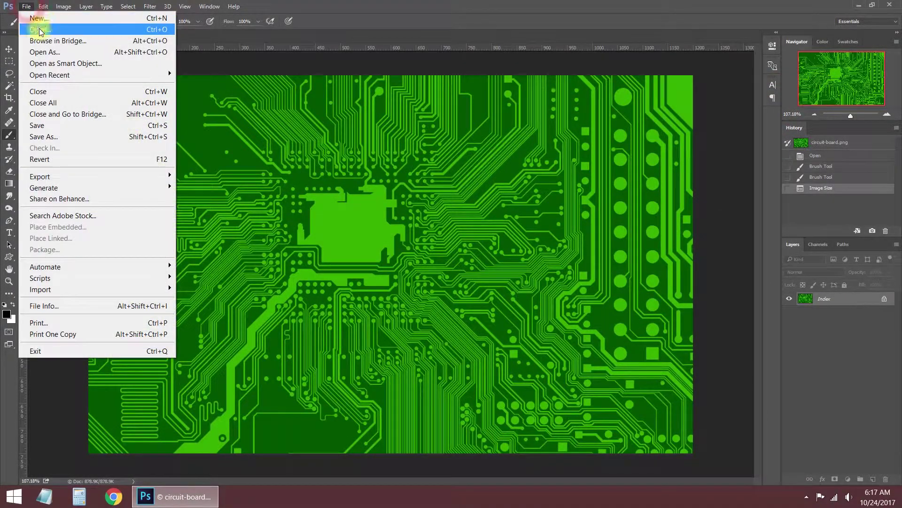
pyautogui.click(30, 15)
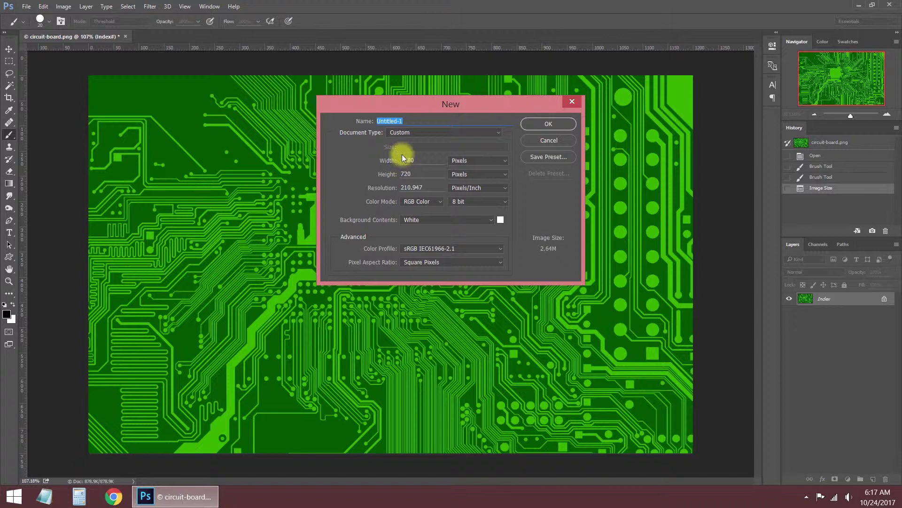
pyautogui.doubleClick(426, 160)
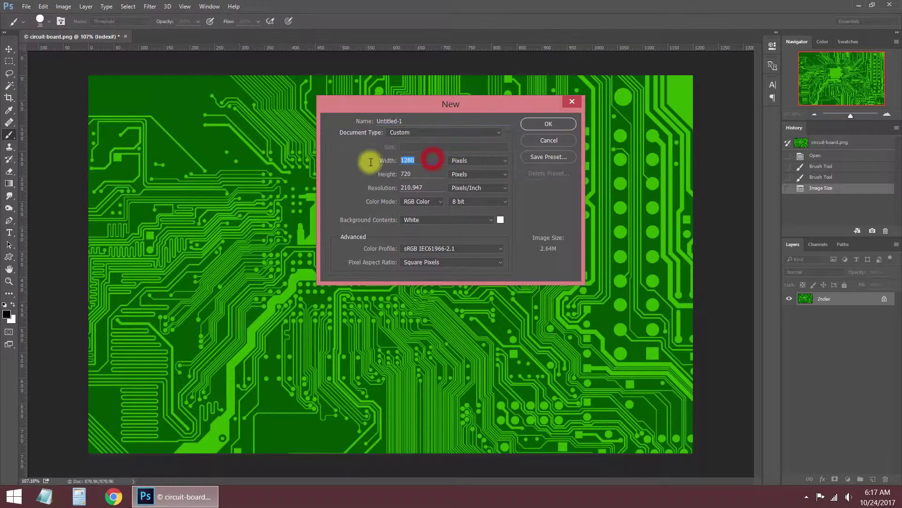
pyautogui.click(557, 123)
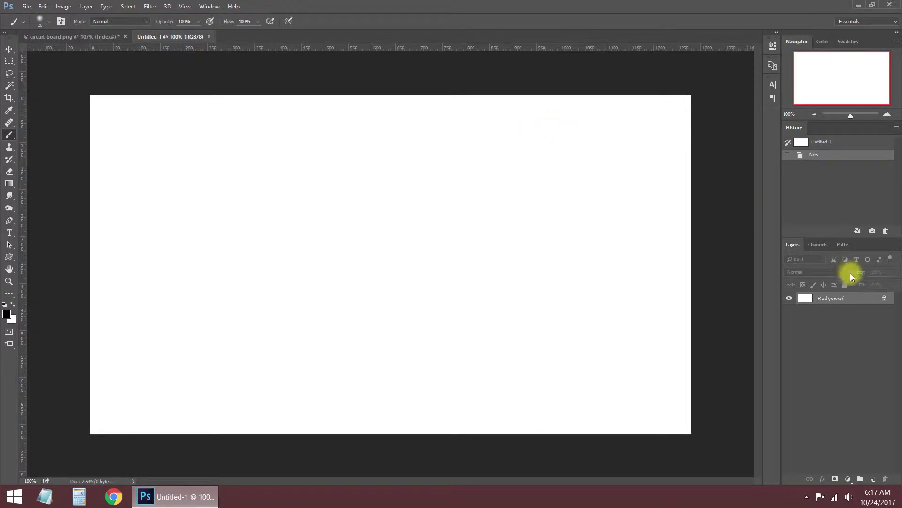
pyautogui.doubleClick(835, 299)
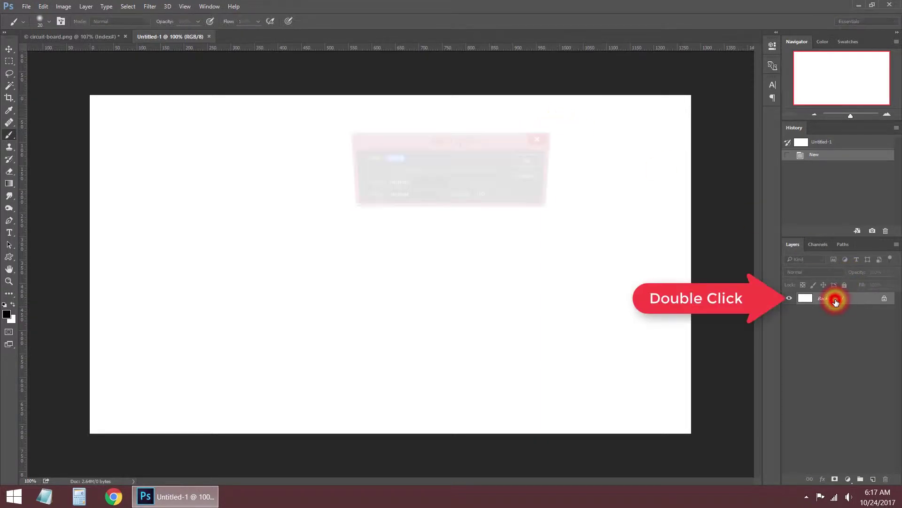
pyautogui.press('Return')
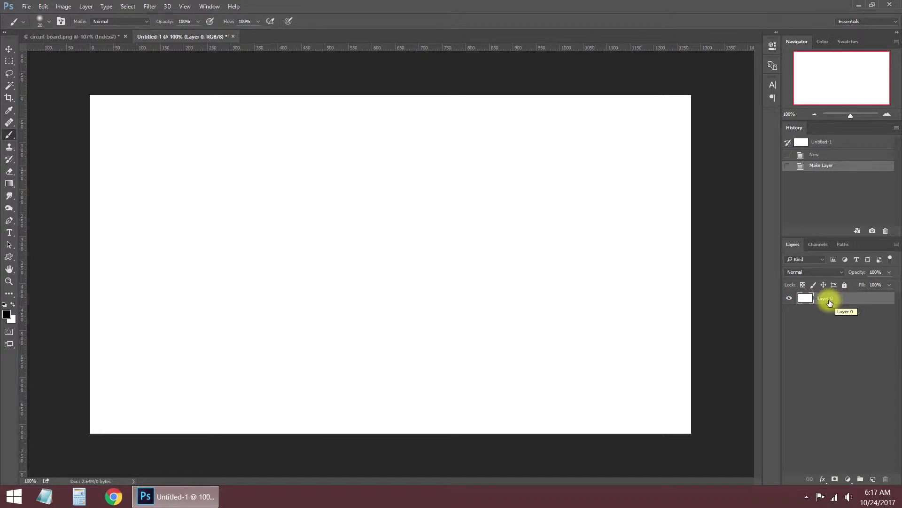
# - Give Layer 0 a radial black-to-gray Gradient Overlay with the gray stop moved to 90%
pyautogui.rightClick(830, 302)
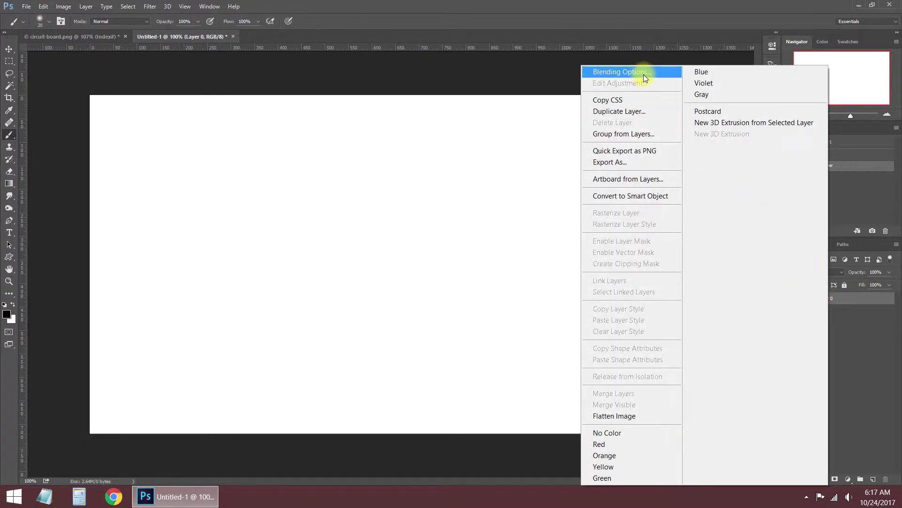
pyautogui.click(643, 73)
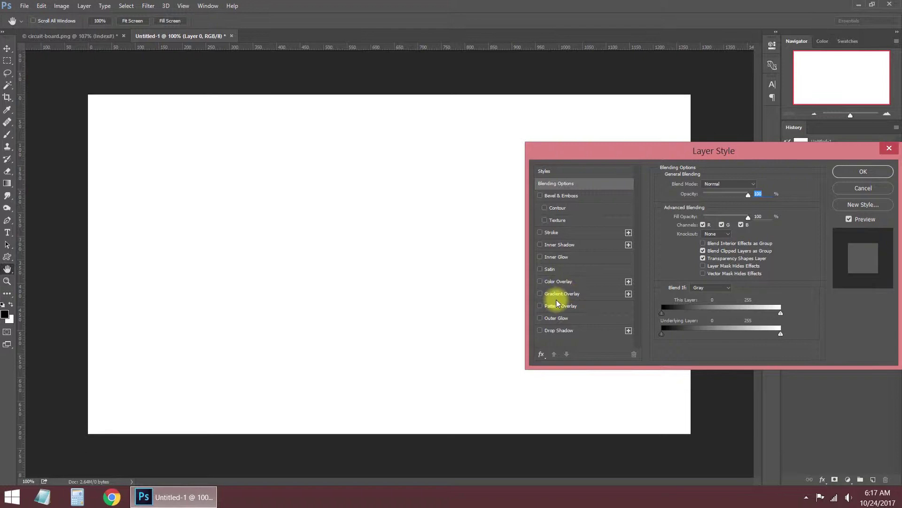
pyautogui.click(565, 293)
pyautogui.click(526, 142)
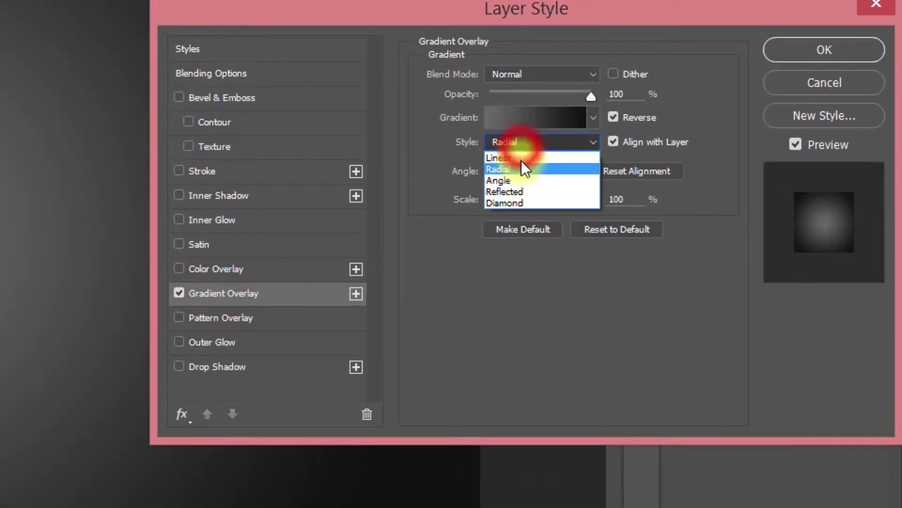
pyautogui.click(514, 170)
pyautogui.click(541, 116)
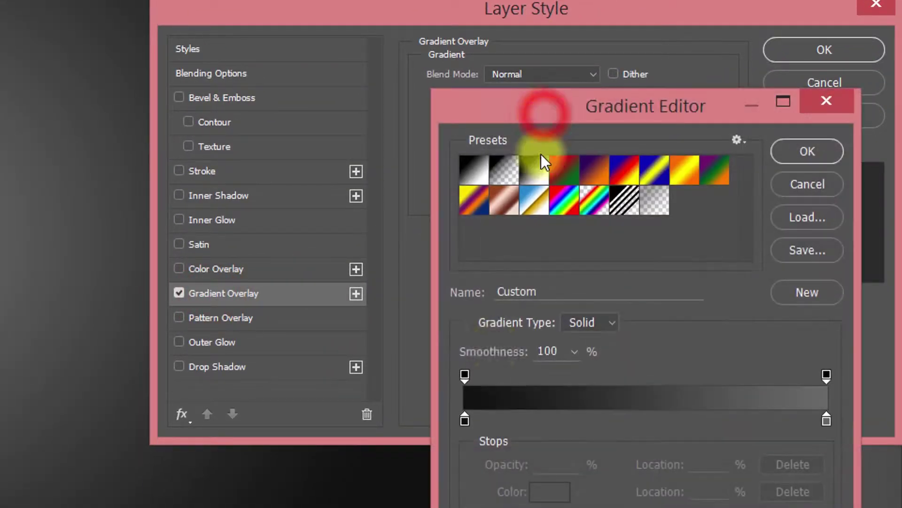
pyautogui.click(465, 418)
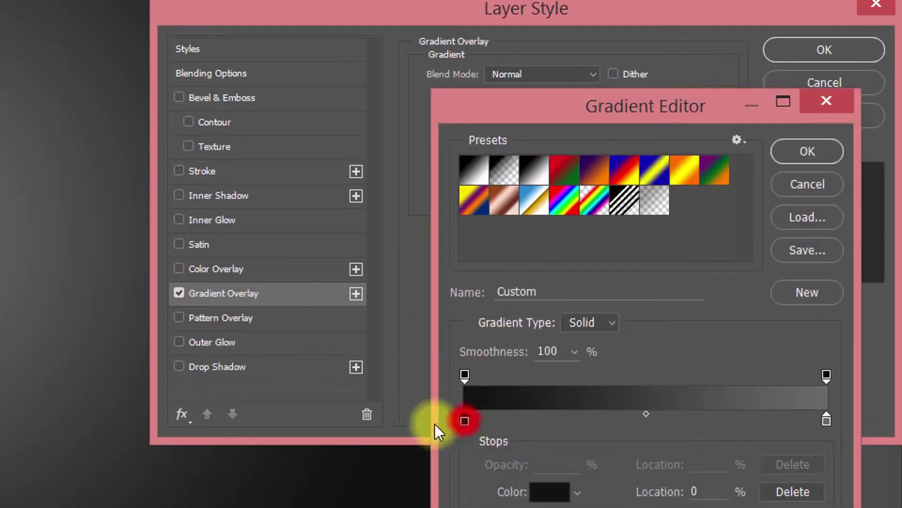
pyautogui.click(827, 419)
pyautogui.moveTo(813, 424)
pyautogui.mouseDown()
pyautogui.moveTo(789, 426)
pyautogui.moveTo(799, 422)
pyautogui.mouseUp()
pyautogui.click(801, 155)
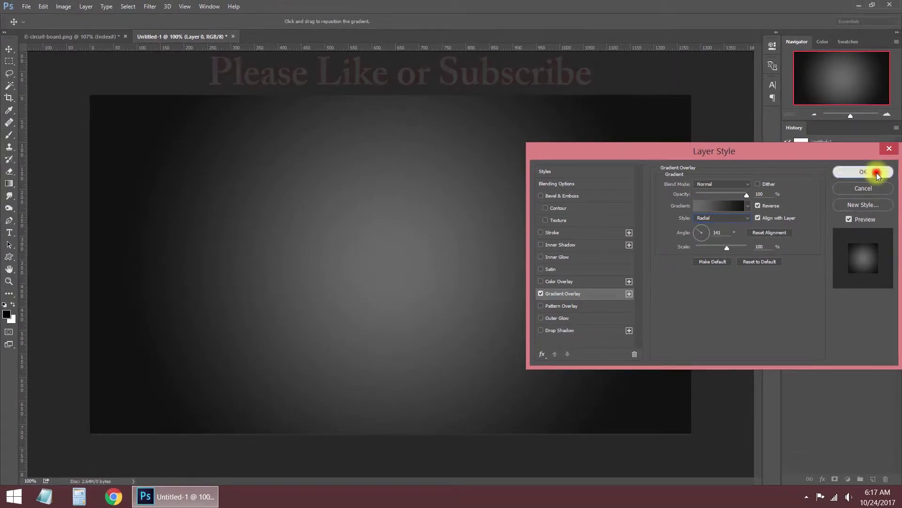
# - Apply the gradient style and type the word NAME in a wide text box across the canvas
pyautogui.click(876, 172)
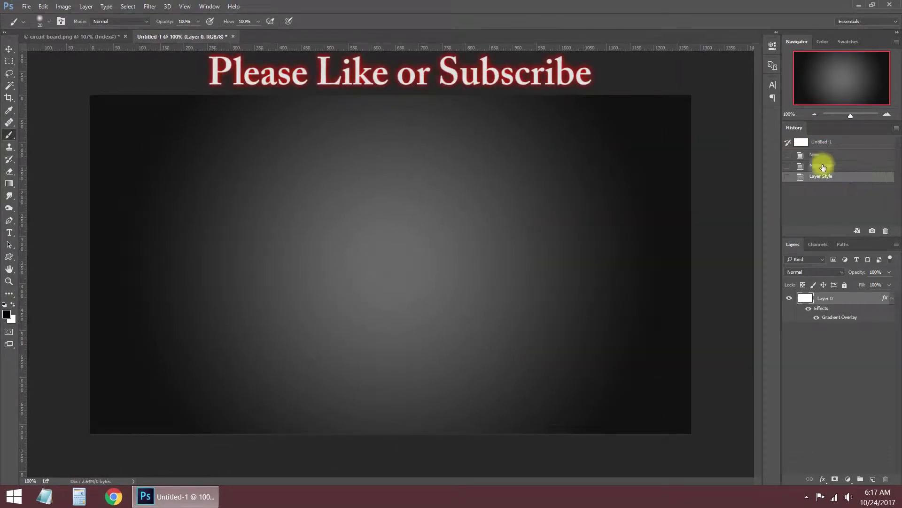
pyautogui.click(9, 233)
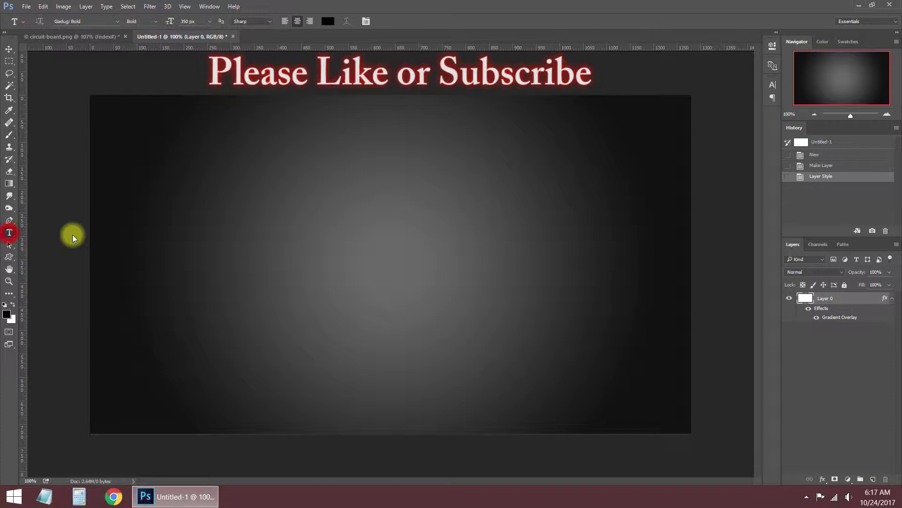
pyautogui.moveTo(99, 173); pyautogui.dragTo(682, 346)
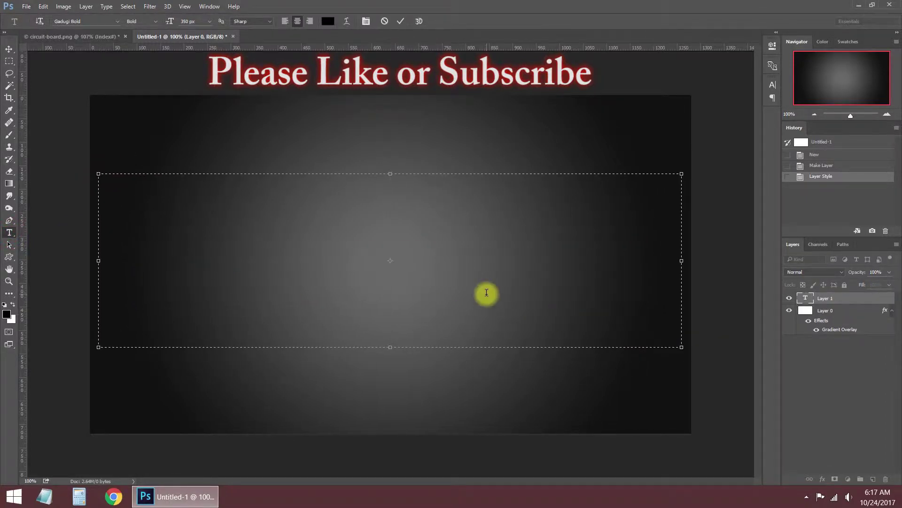
pyautogui.write('NAME')
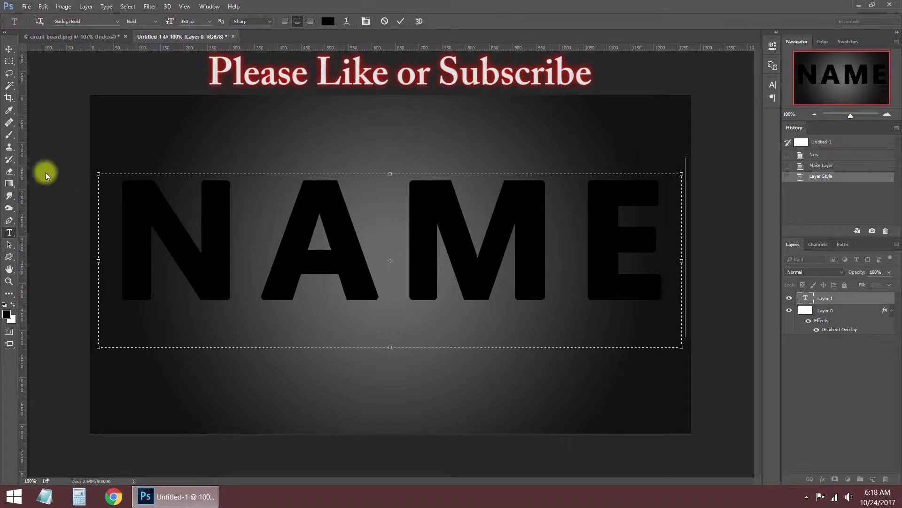
pyautogui.moveTo(390, 347); pyautogui.dragTo(390, 307)
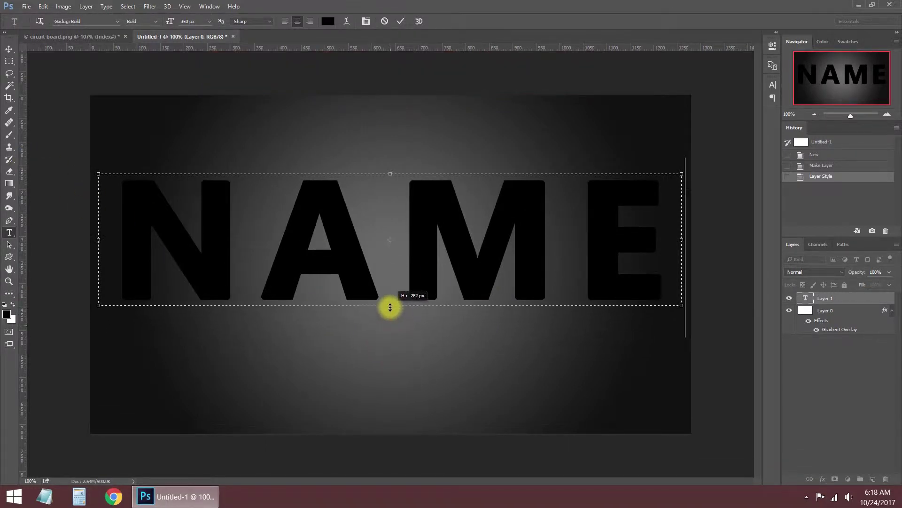
pyautogui.click(10, 49)
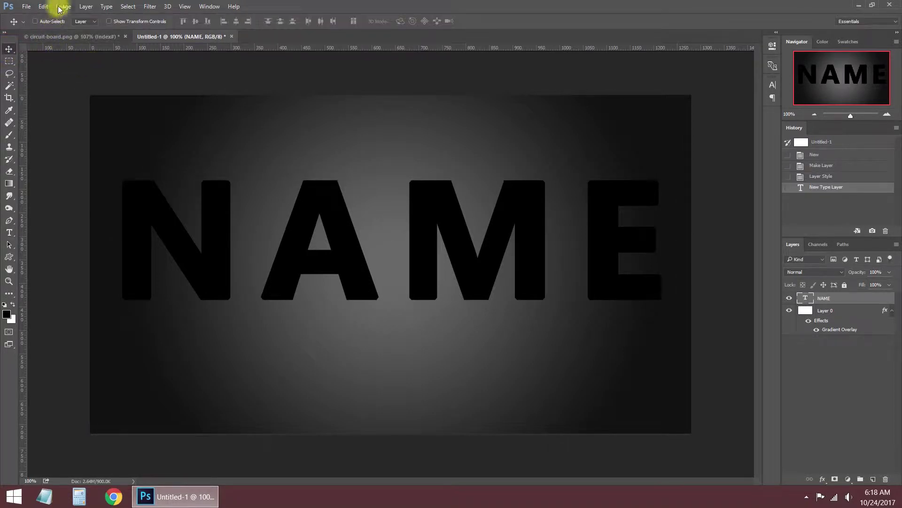
# - Select all and centre NAME vertically and horizontally on the canvas, then deselect
pyautogui.click(126, 6)
pyautogui.click(127, 16)
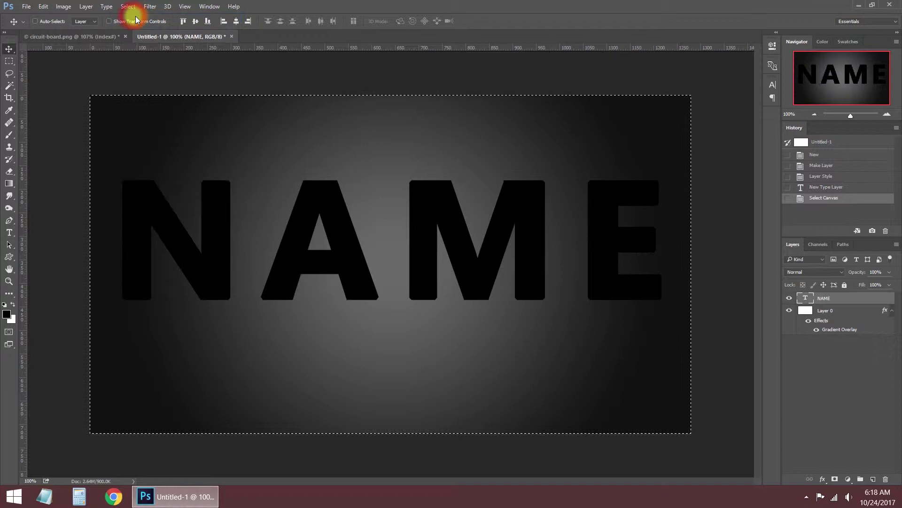
pyautogui.click(195, 24)
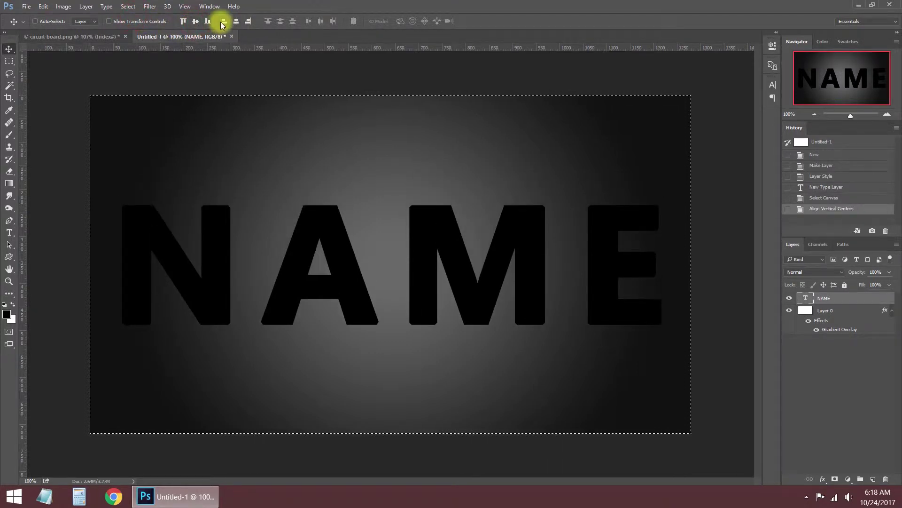
pyautogui.click(237, 22)
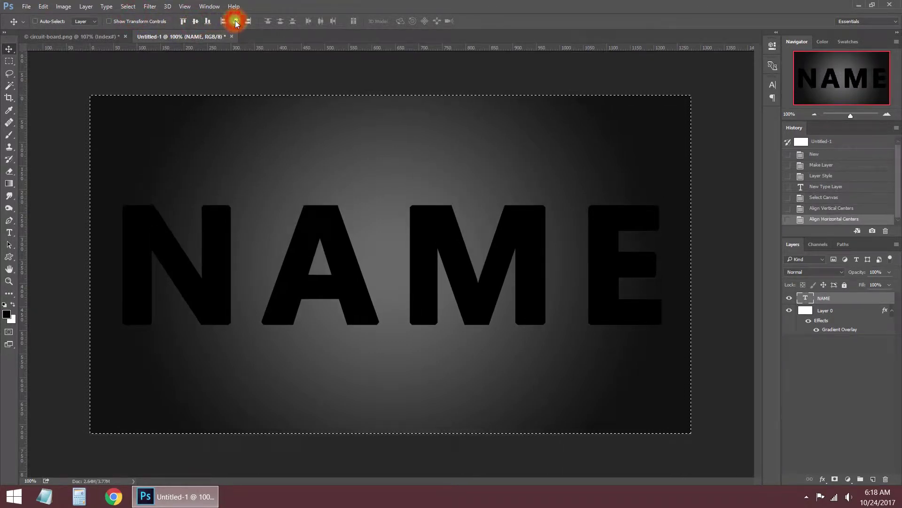
pyautogui.click(9, 61)
pyautogui.click(192, 150)
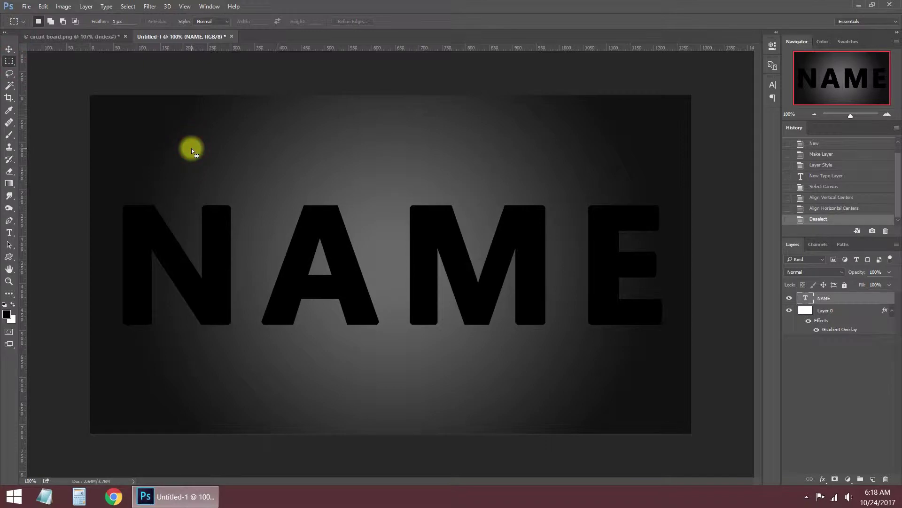
# - Copy the whole circuit-board.png image and paste it into the NAME document as a new layer
pyautogui.click(87, 37)
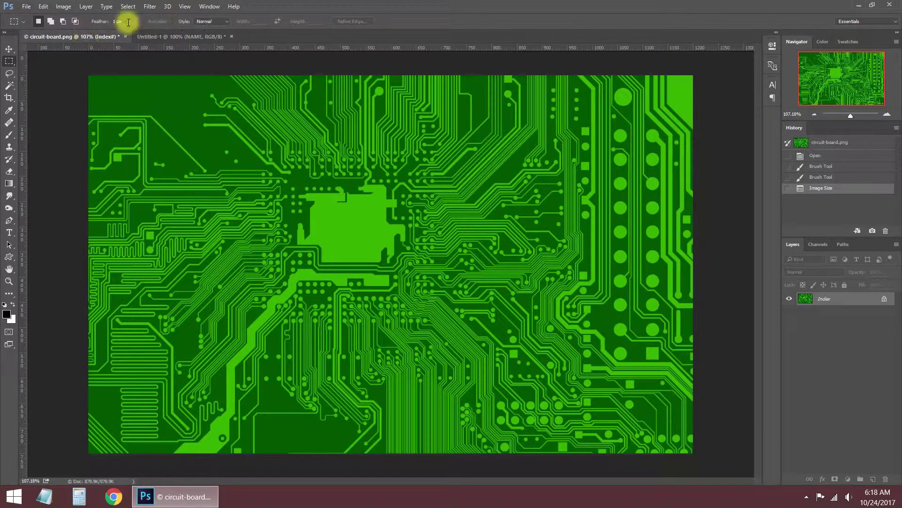
pyautogui.click(136, 8)
pyautogui.click(135, 16)
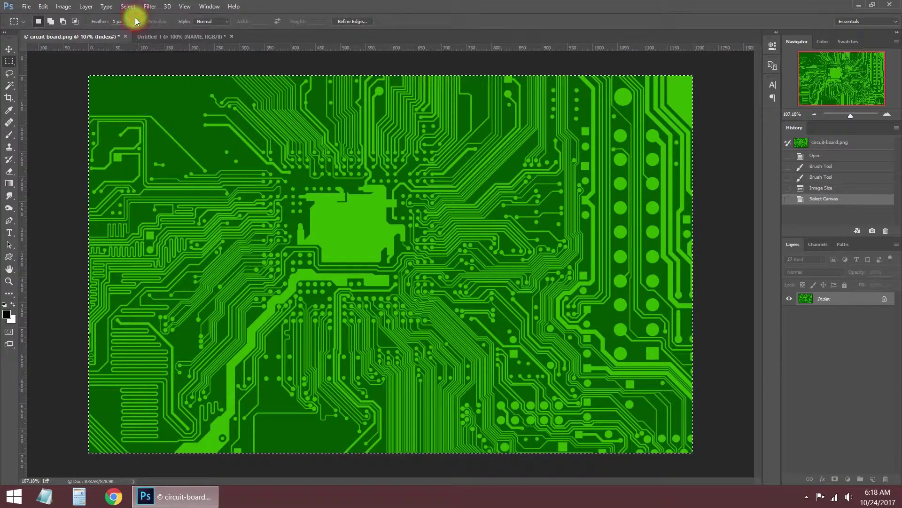
pyautogui.click(49, 5)
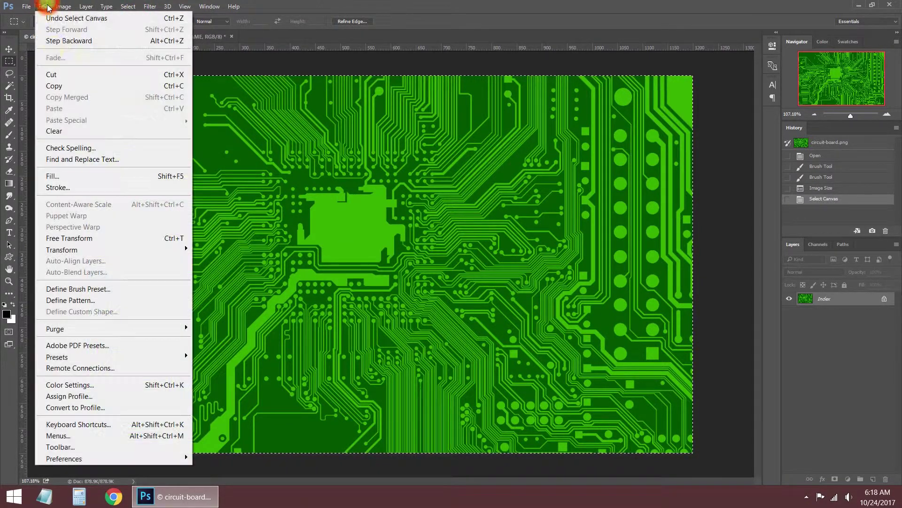
pyautogui.click(55, 83)
pyautogui.click(143, 37)
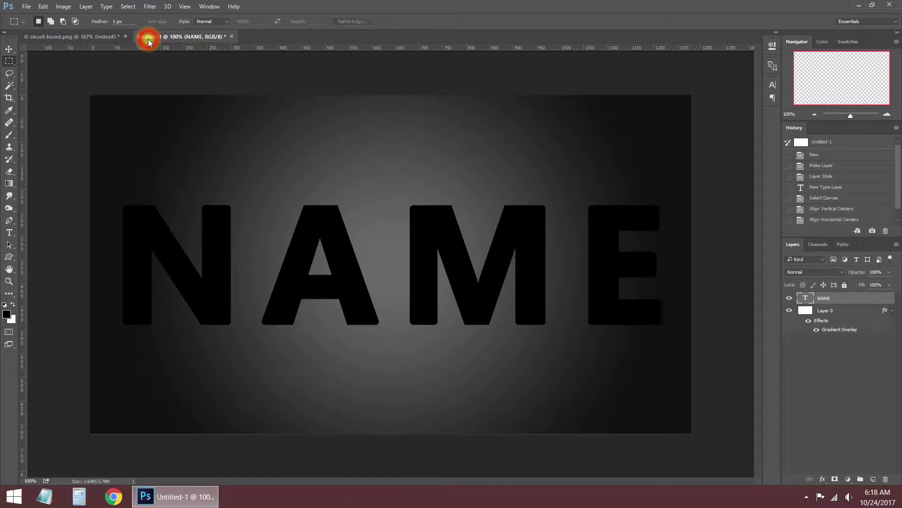
pyautogui.click(42, 6)
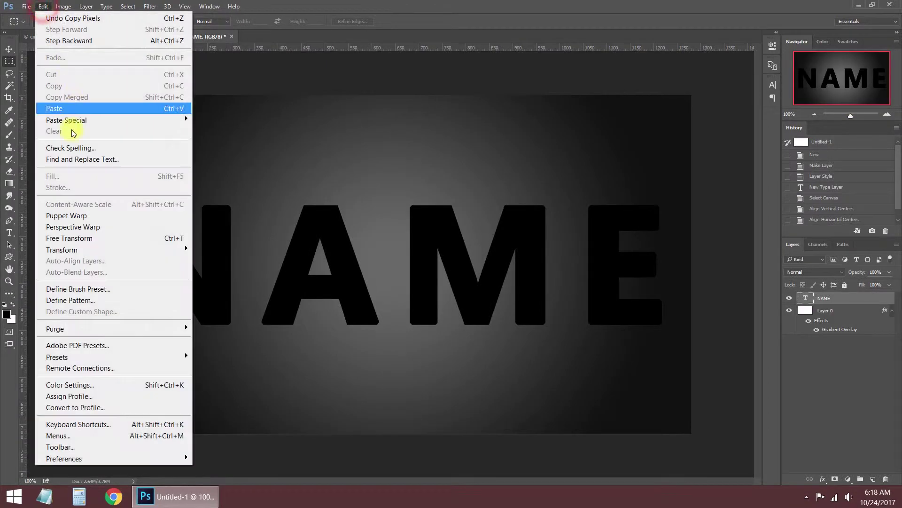
pyautogui.click(60, 108)
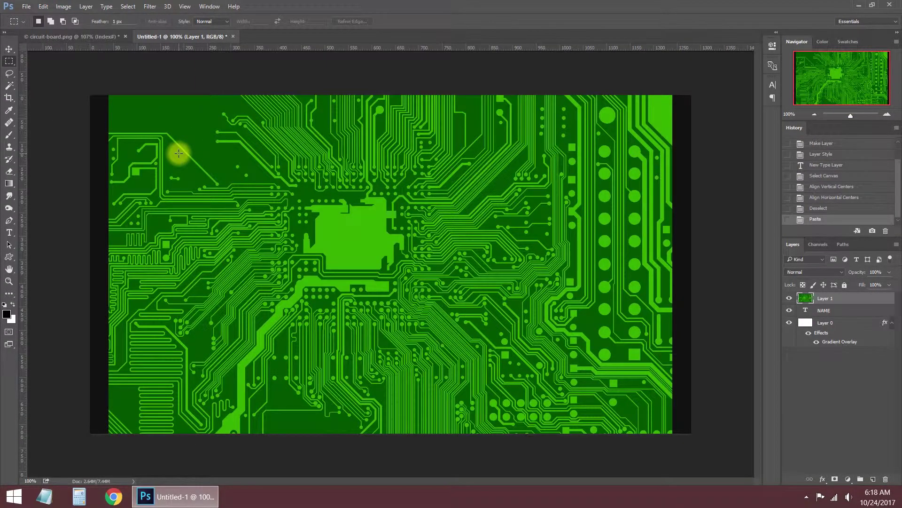
# - Scale the circuit image down with Ctrl+T and position it over N and A
pyautogui.hotkey('ctrl', 't')
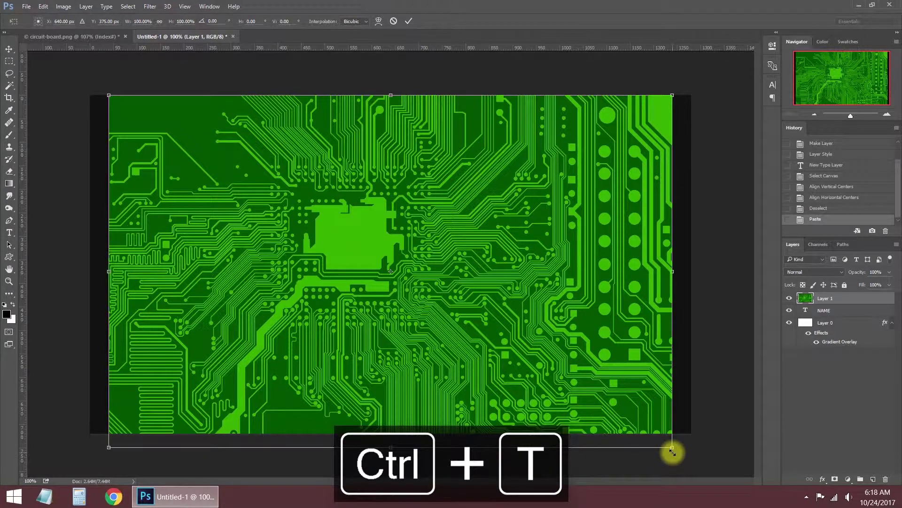
pyautogui.moveTo(673, 452); pyautogui.dragTo(437, 334)
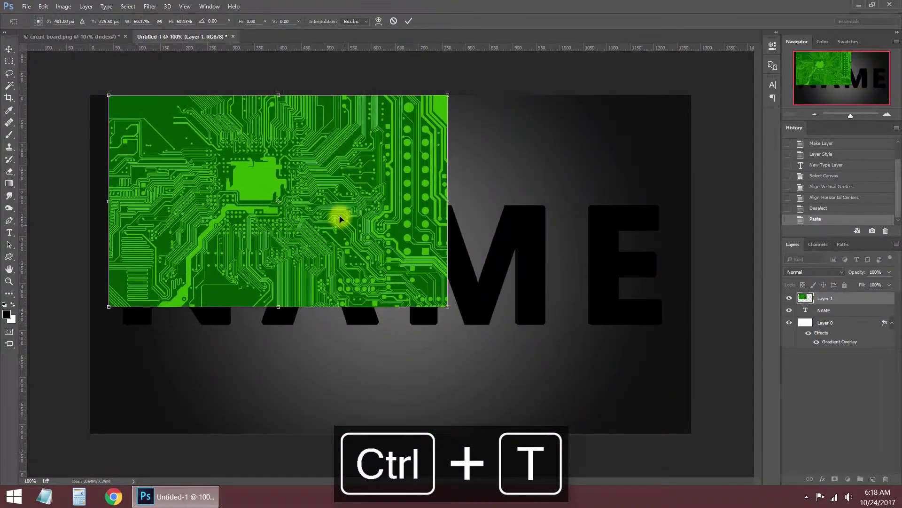
pyautogui.moveTo(340, 216); pyautogui.dragTo(330, 286)
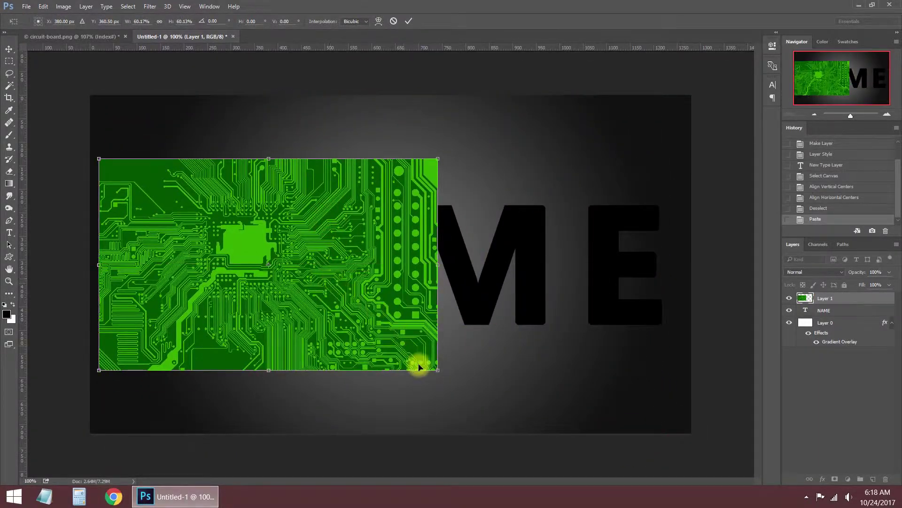
pyautogui.moveTo(442, 374); pyautogui.dragTo(461, 386)
pyautogui.moveTo(362, 345); pyautogui.dragTo(361, 339)
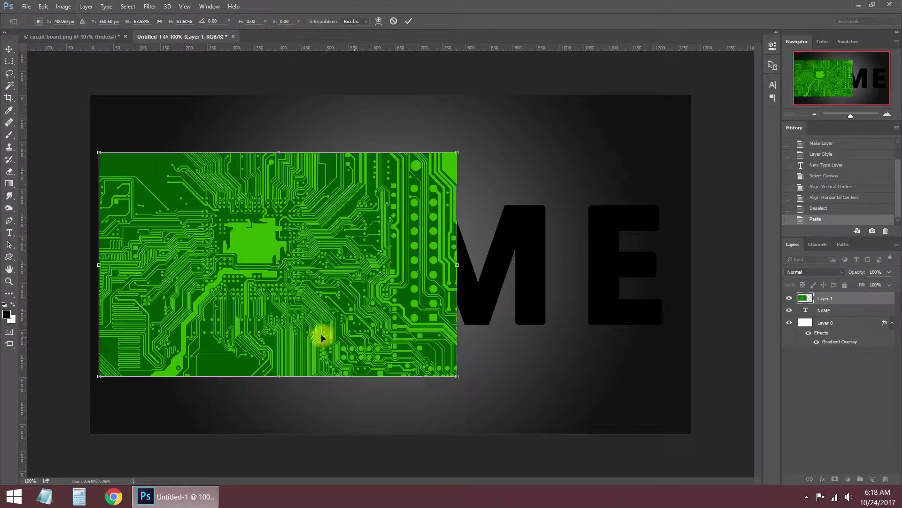
pyautogui.press('Return')
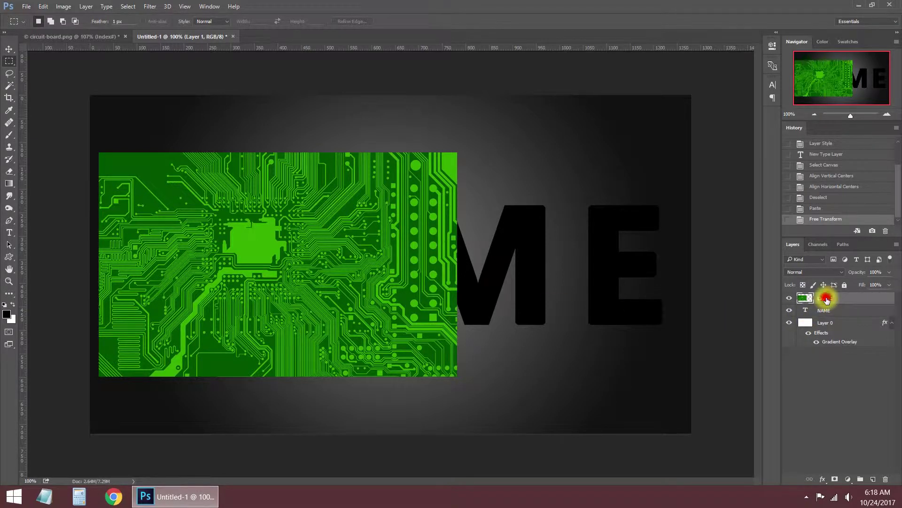
# - Duplicate the circuit layer and slide the copy right to cover M and E
pyautogui.moveTo(826, 299); pyautogui.dragTo(874, 479)
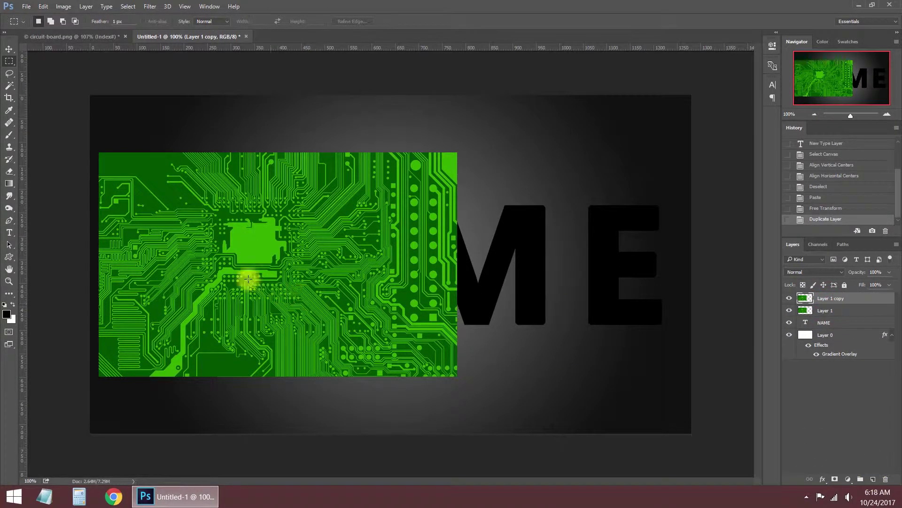
pyautogui.click(9, 48)
pyautogui.moveTo(221, 246); pyautogui.dragTo(492, 246)
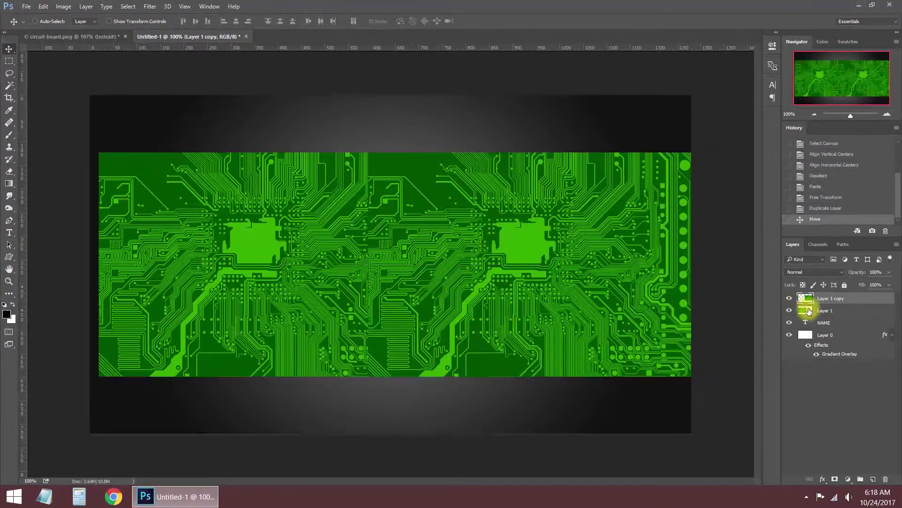
# - Rename the circuit layers NA and ME and hide both of them
pyautogui.click(809, 310)
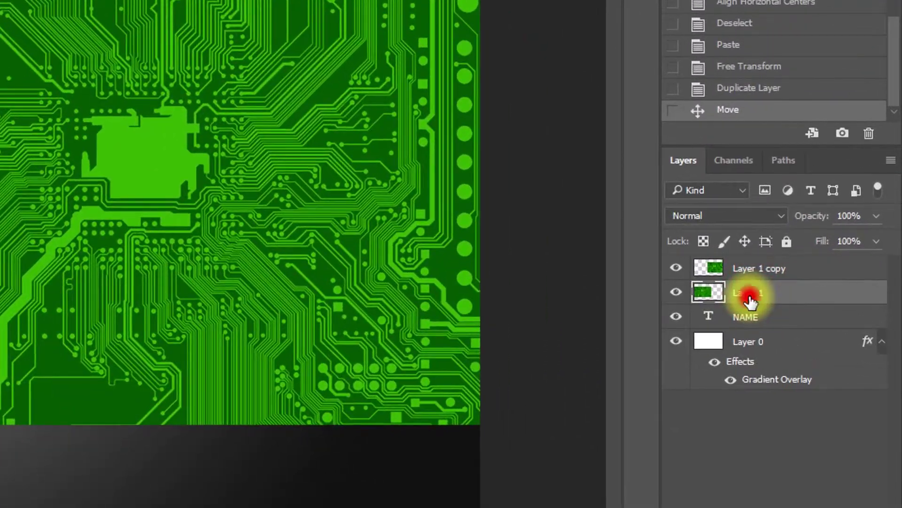
pyautogui.doubleClick(827, 311)
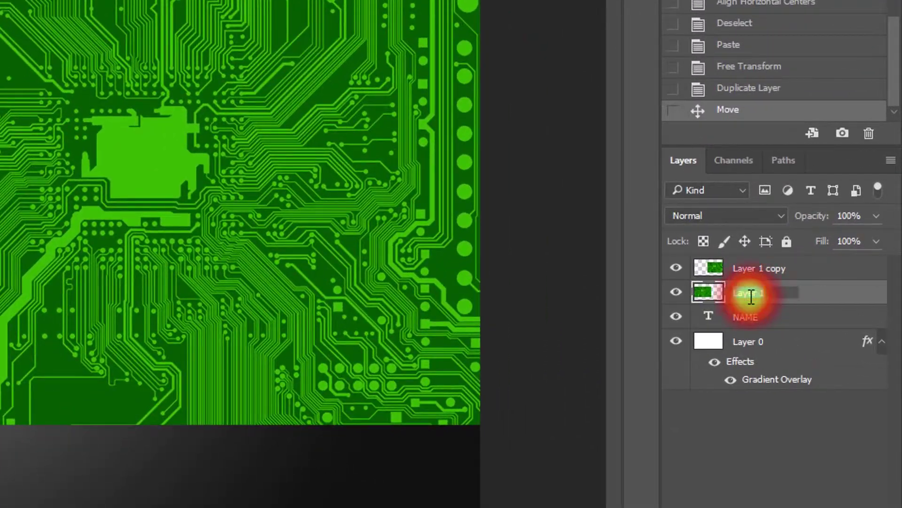
pyautogui.write('NAME')
pyautogui.press('Return')
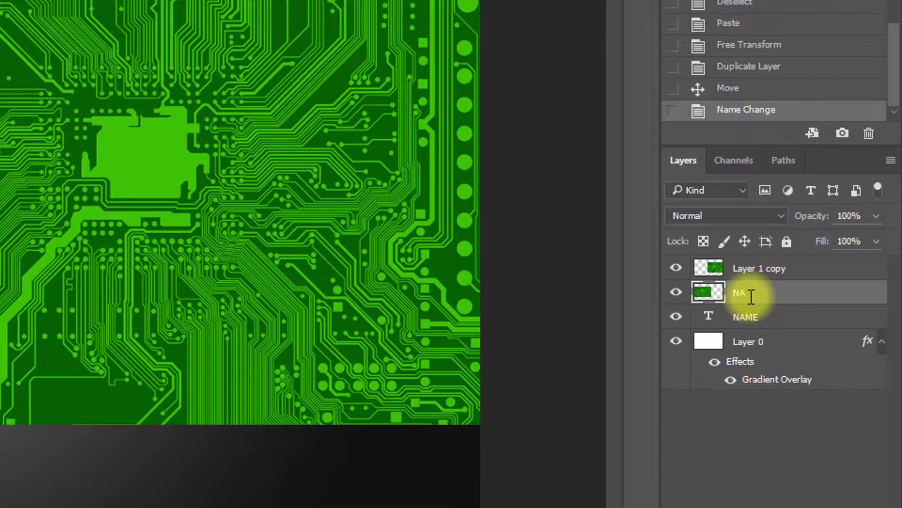
pyautogui.doubleClick(749, 276)
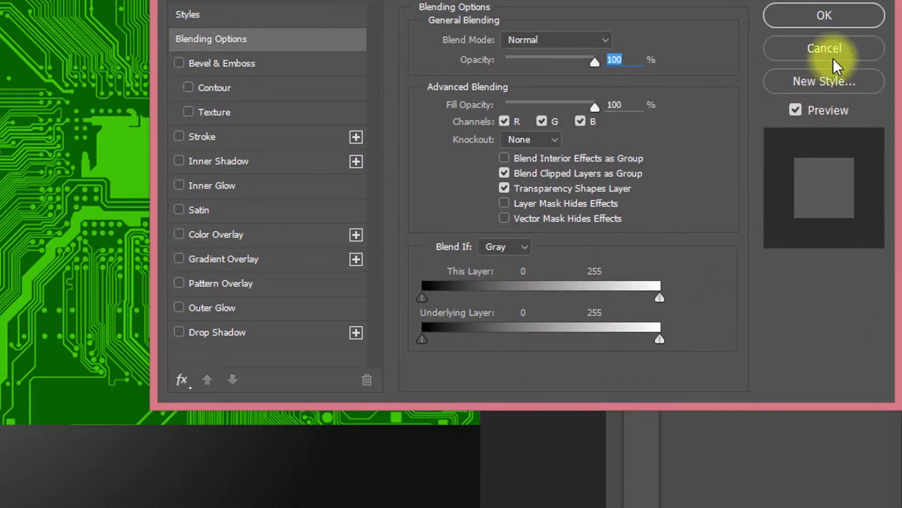
pyautogui.click(832, 52)
pyautogui.doubleClick(760, 270)
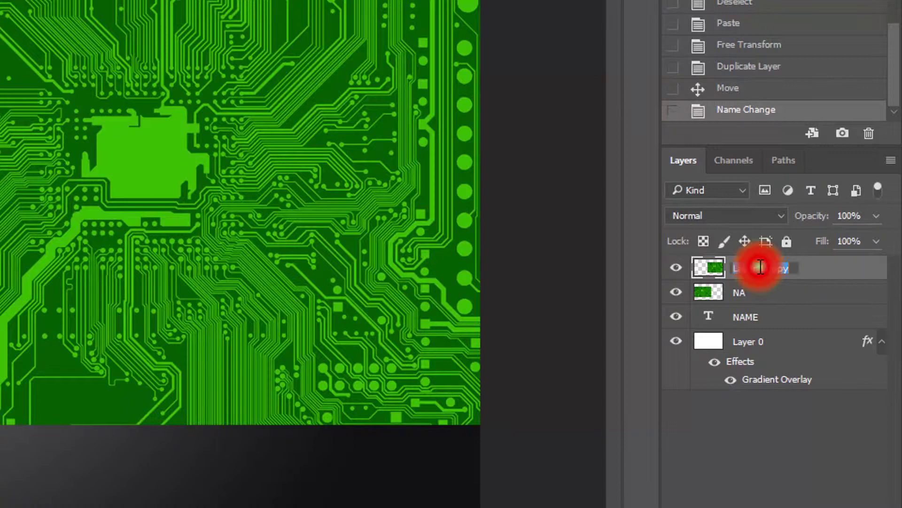
pyautogui.press('Return')
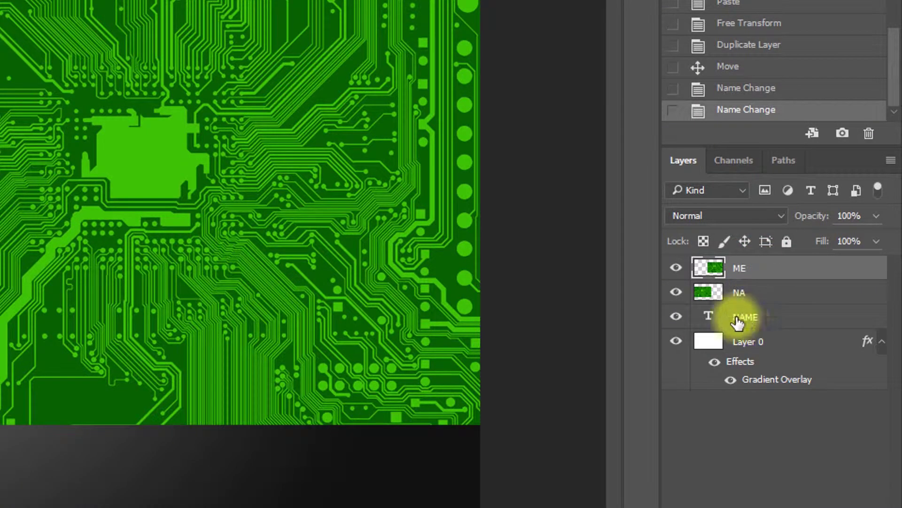
pyautogui.click(676, 267)
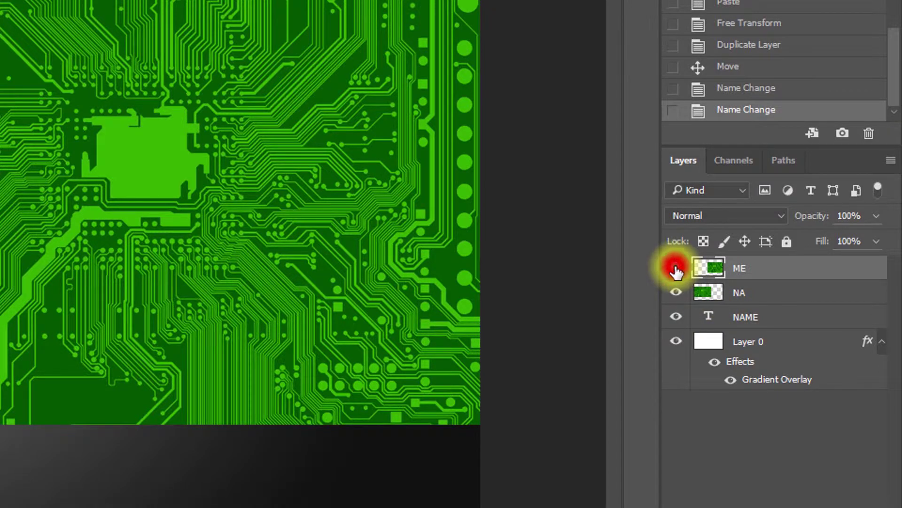
pyautogui.click(676, 292)
# - Load the NAME letter selection minus M and E, mask the NA layer with it, and show it
pyautogui.click(729, 324)
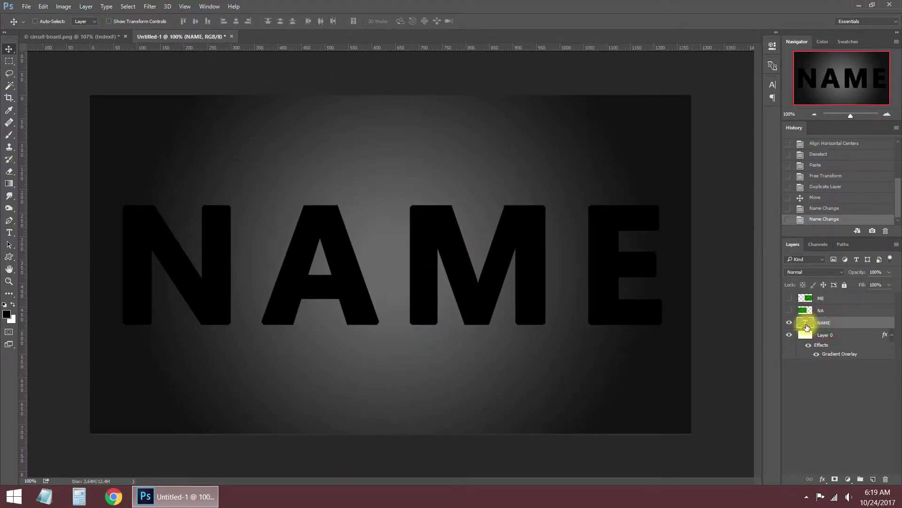
pyautogui.rightClick(807, 327)
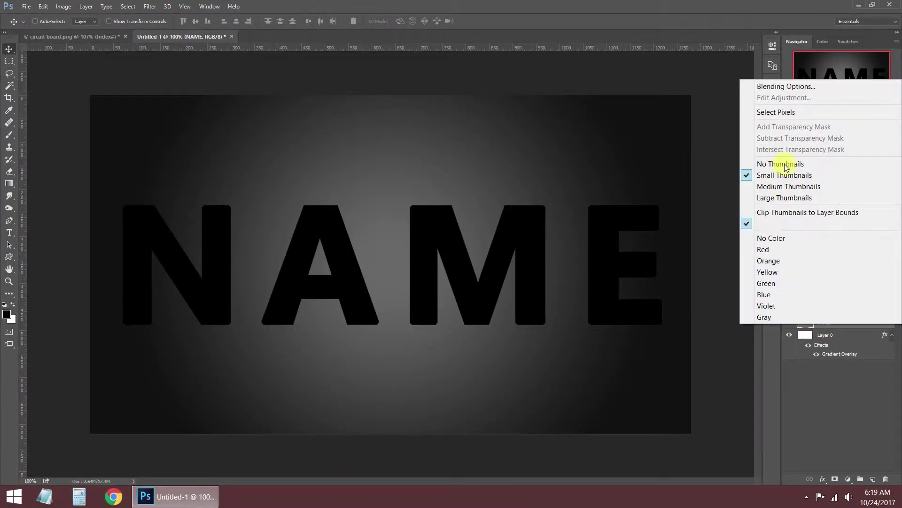
pyautogui.click(786, 113)
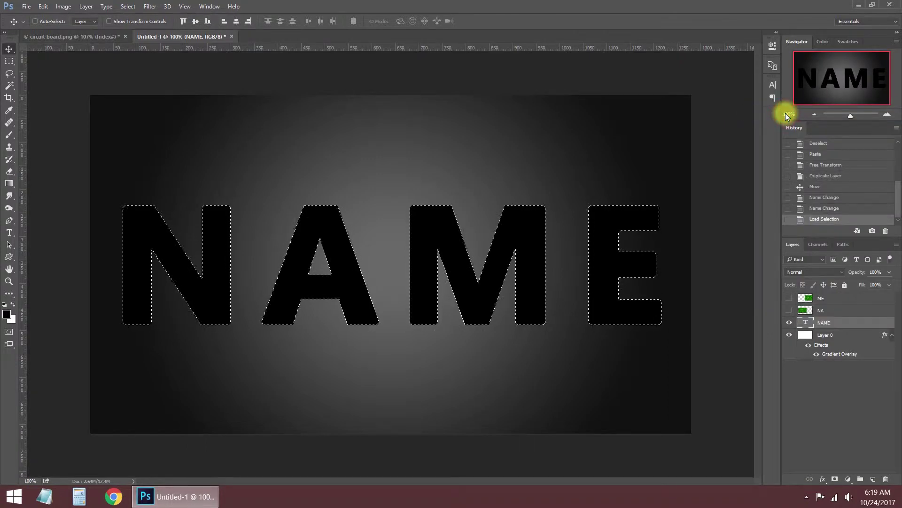
pyautogui.click(10, 61)
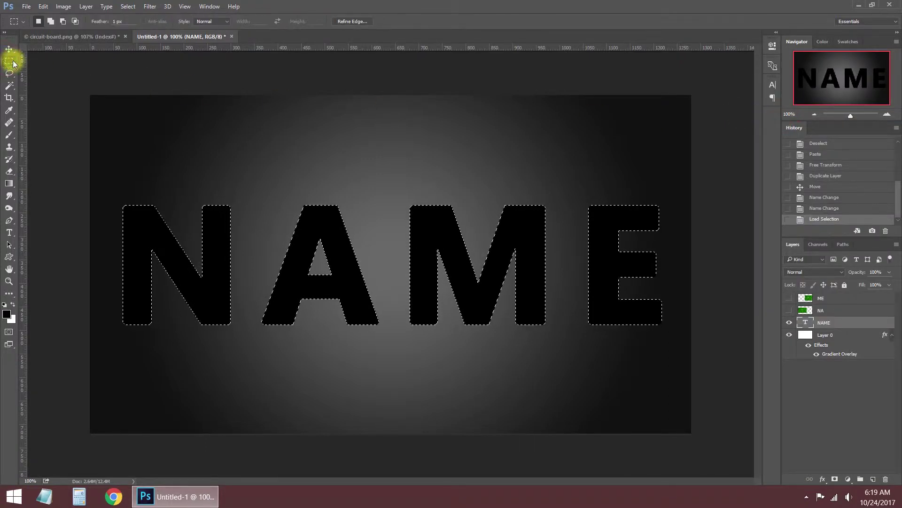
pyautogui.press('alt')
pyautogui.moveTo(388, 166); pyautogui.dragTo(676, 335)
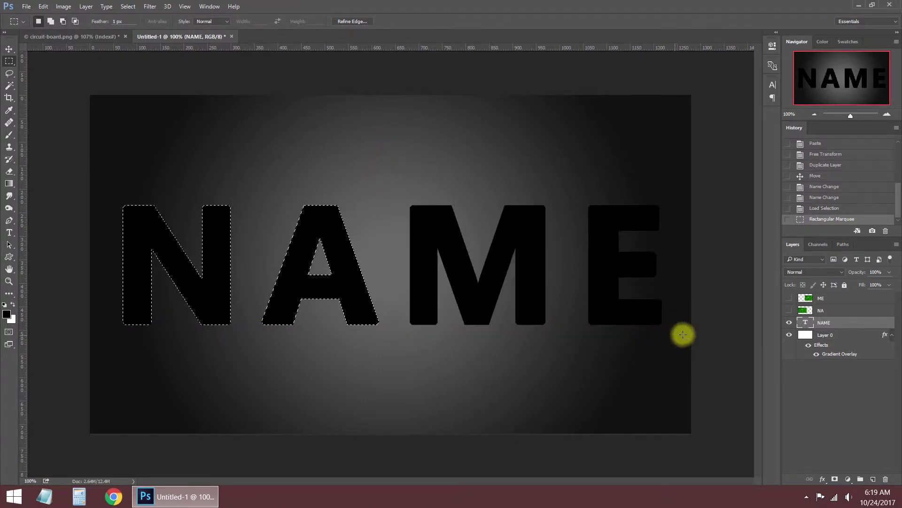
pyautogui.click(827, 311)
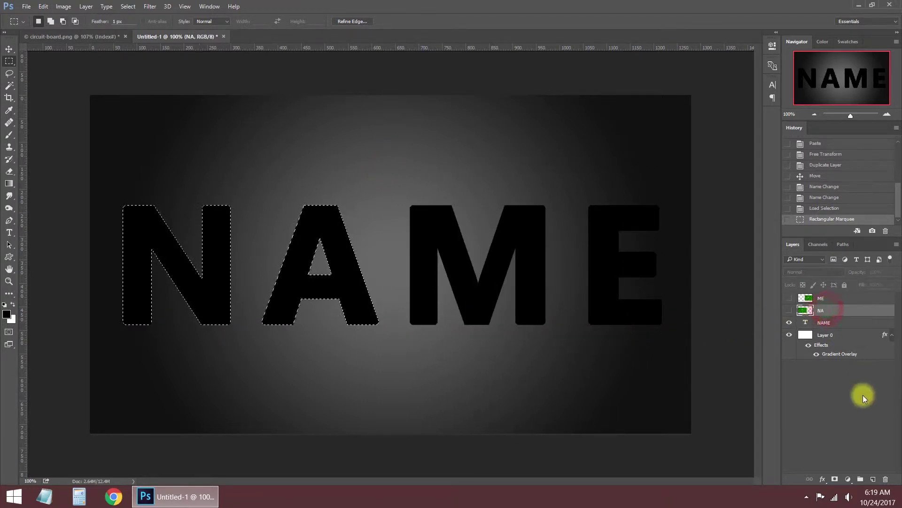
pyautogui.click(836, 479)
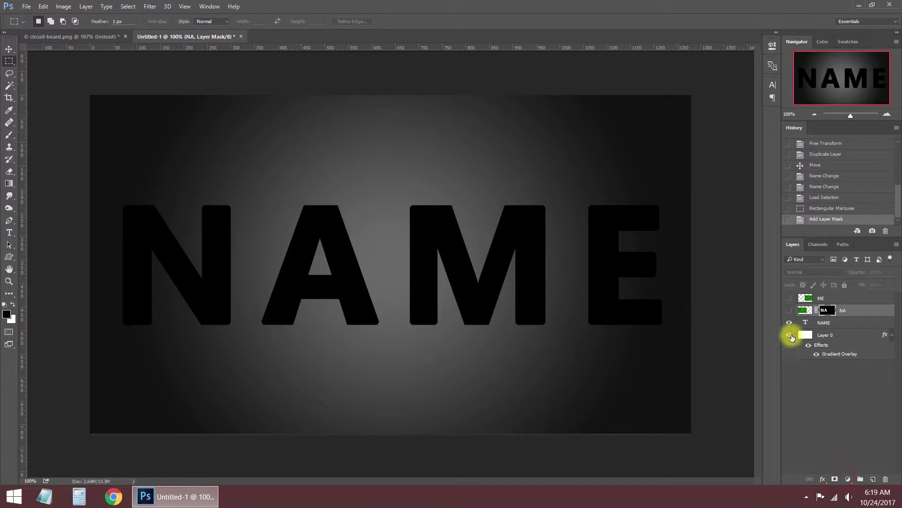
pyautogui.click(789, 310)
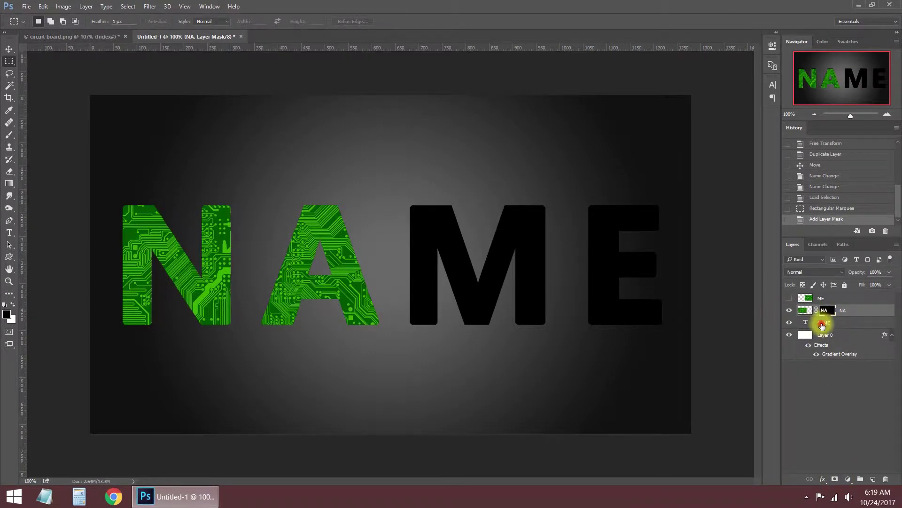
# - Load the NAME letter selection minus N and A, mask the ME layer with it, and show it
pyautogui.click(822, 324)
pyautogui.rightClick(822, 324)
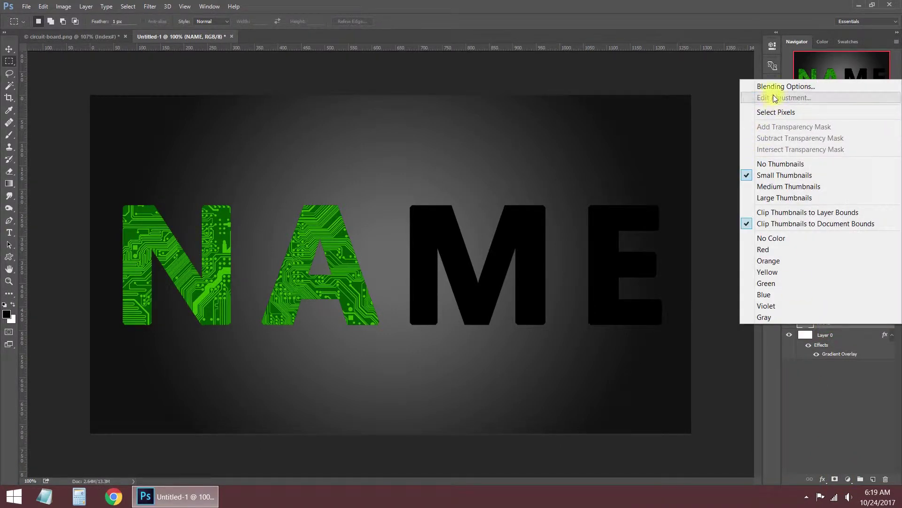
pyautogui.click(776, 113)
pyautogui.moveTo(394, 159); pyautogui.dragTo(99, 363)
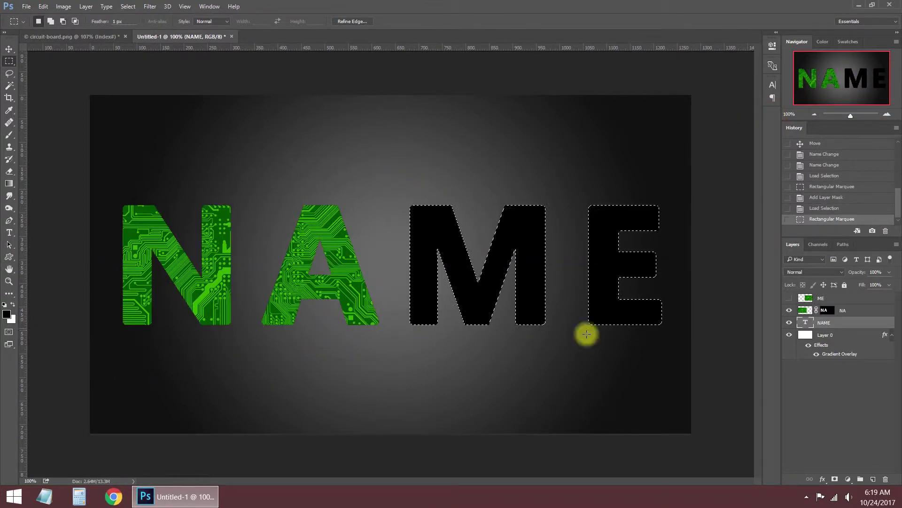
pyautogui.click(819, 300)
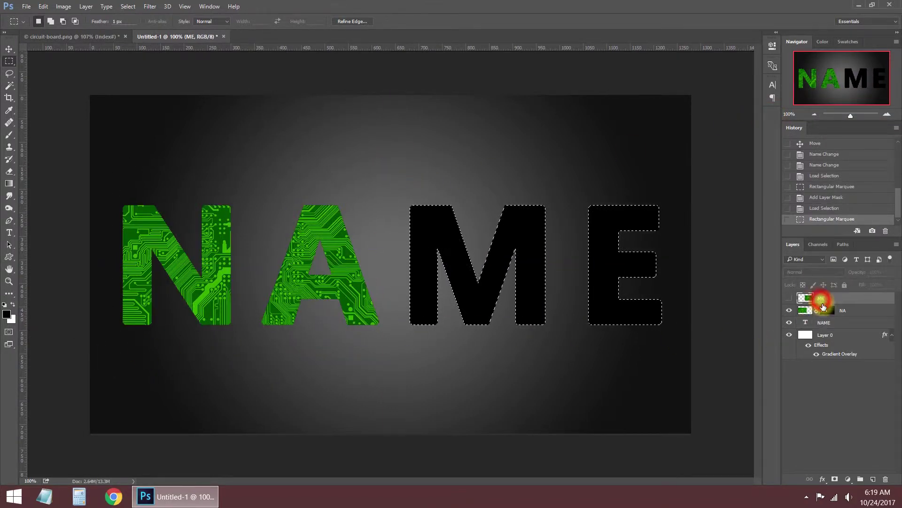
pyautogui.click(834, 480)
pyautogui.click(789, 298)
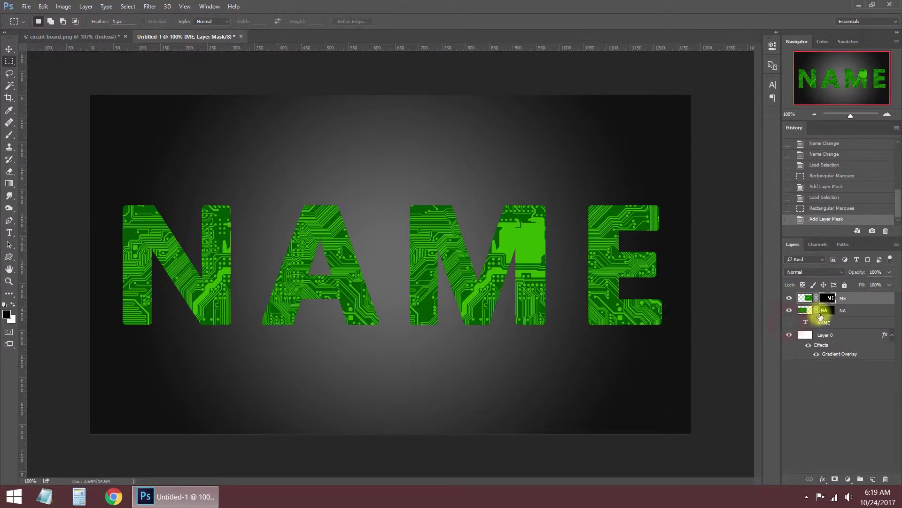
pyautogui.click(9, 49)
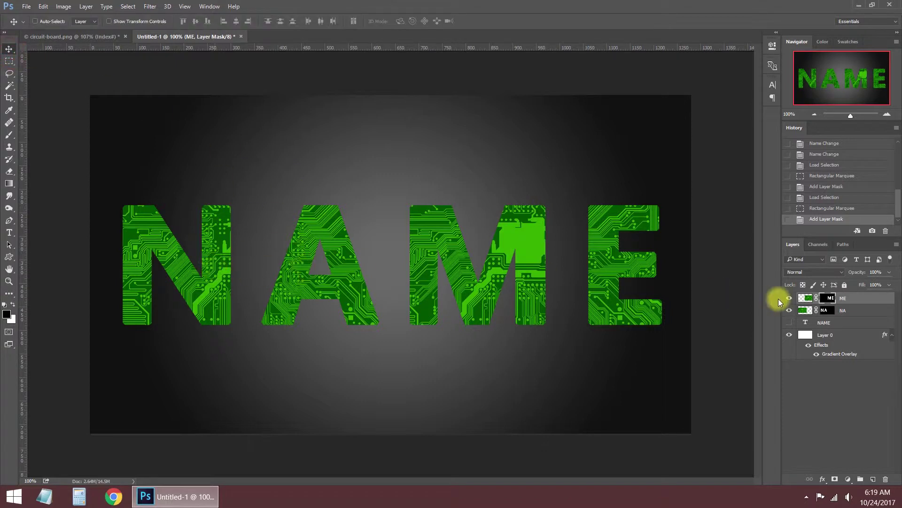
# - Unlink the NA mask and reposition the circuit texture inside N and A
pyautogui.click(808, 314)
pyautogui.moveTo(282, 288); pyautogui.dragTo(298, 278)
pyautogui.hotkey('ctrl', 'z')
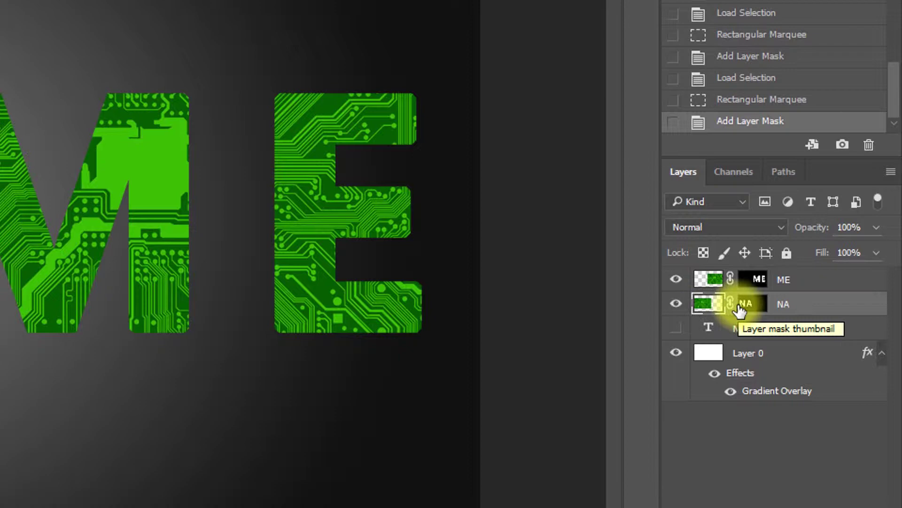
pyautogui.click(730, 303)
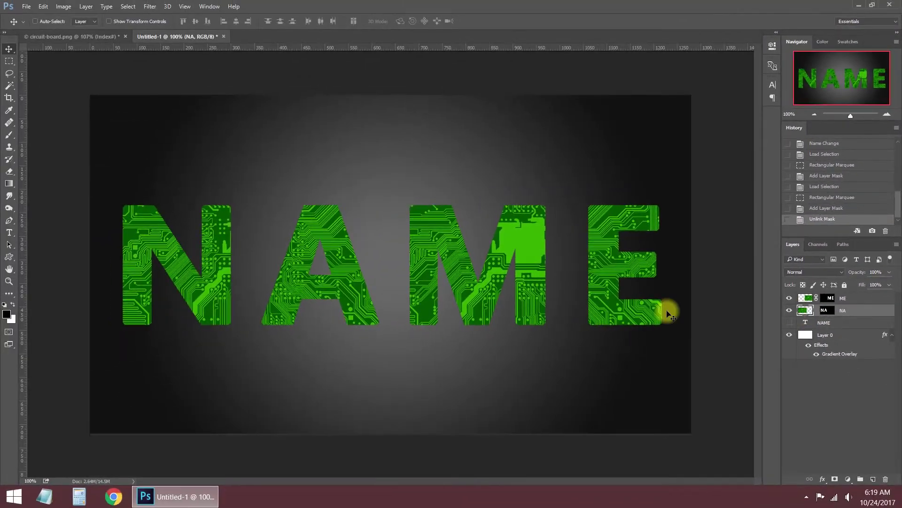
pyautogui.moveTo(194, 282); pyautogui.dragTo(222, 260)
pyautogui.moveTo(306, 267); pyautogui.dragTo(290, 278)
# - Unlink the ME mask and shift its circuit texture inside M and E
pyautogui.click(830, 300)
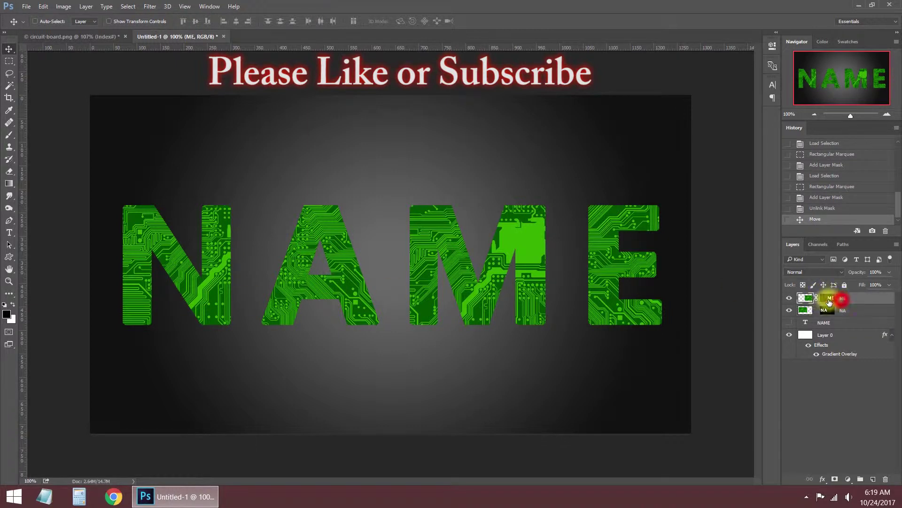
pyautogui.click(818, 298)
pyautogui.moveTo(529, 262); pyautogui.dragTo(492, 229)
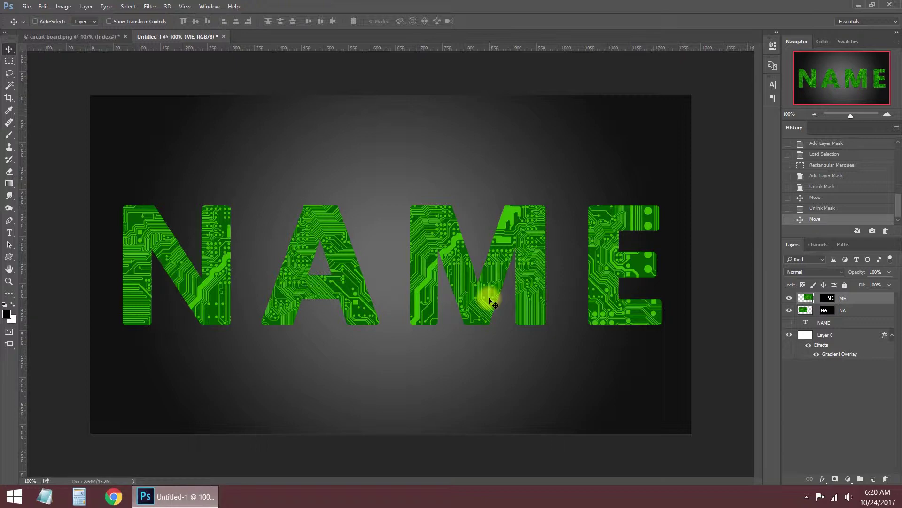
# - Merge the NA and ME layers into one and move the word up about 73 px
pyautogui.keyDown('ctrl'); pyautogui.click(851, 312); pyautogui.keyUp('ctrl')
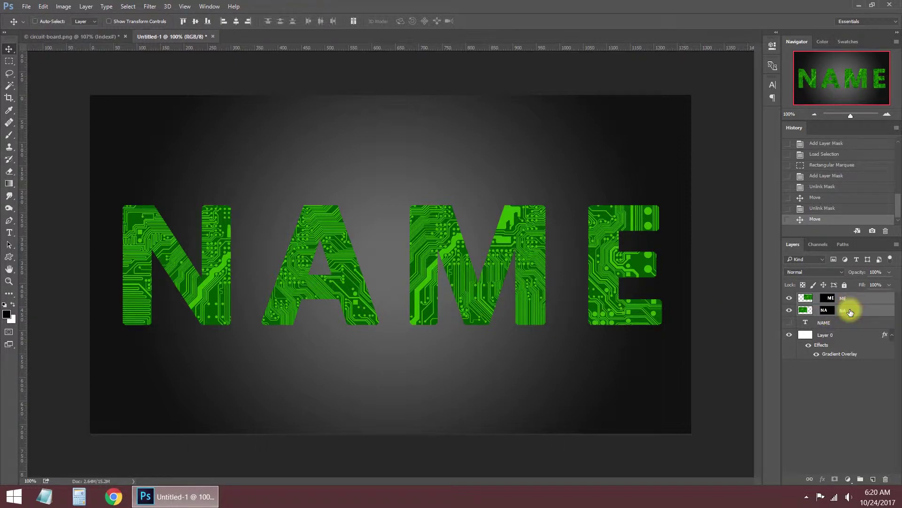
pyautogui.rightClick(851, 311)
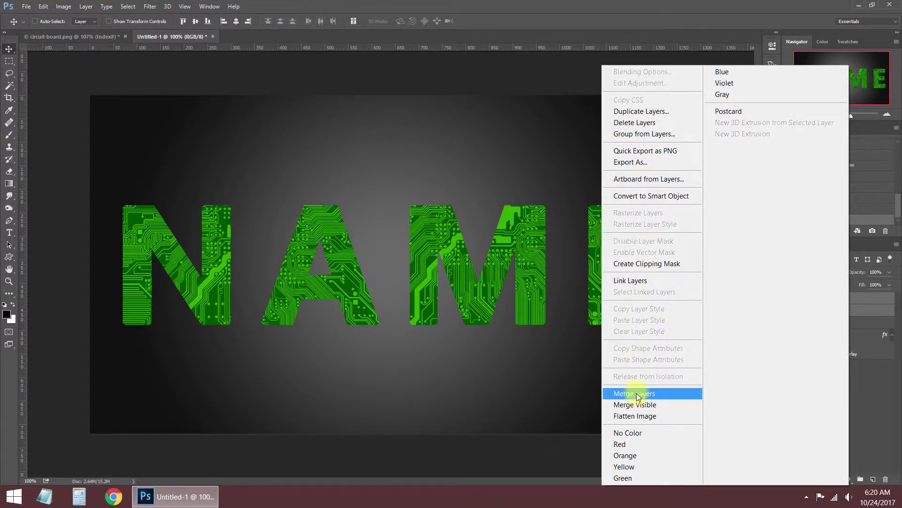
pyautogui.click(676, 394)
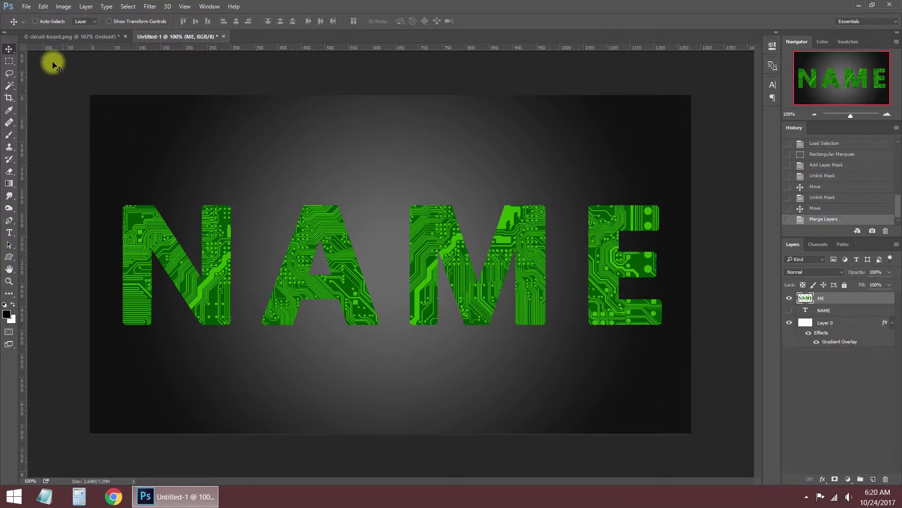
pyautogui.moveTo(209, 247); pyautogui.dragTo(210, 196)
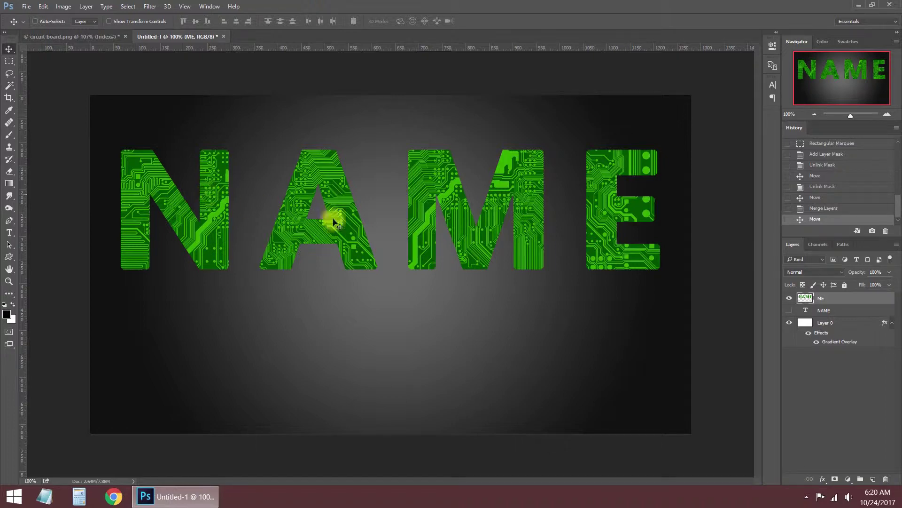
# - Convert the word layer to a smart object and raise its contrast with Brightness/Contrast
pyautogui.rightClick(817, 298)
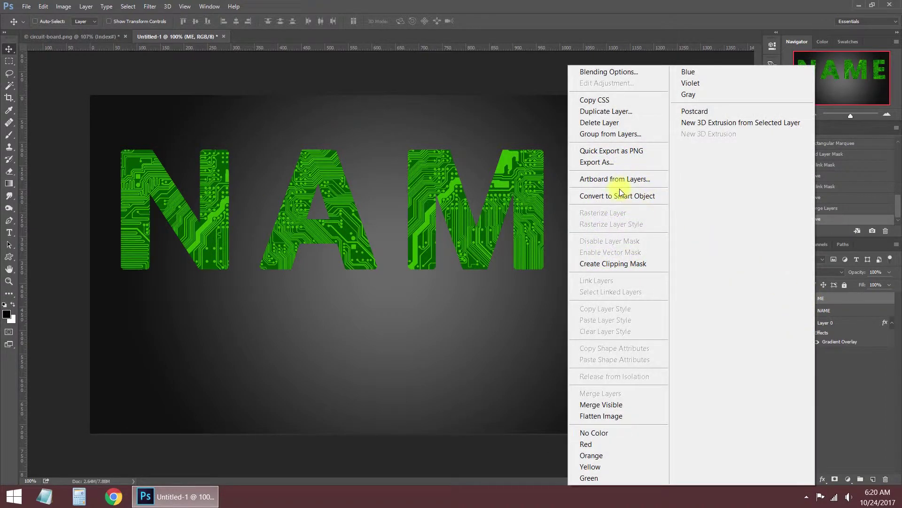
pyautogui.click(598, 196)
pyautogui.click(63, 6)
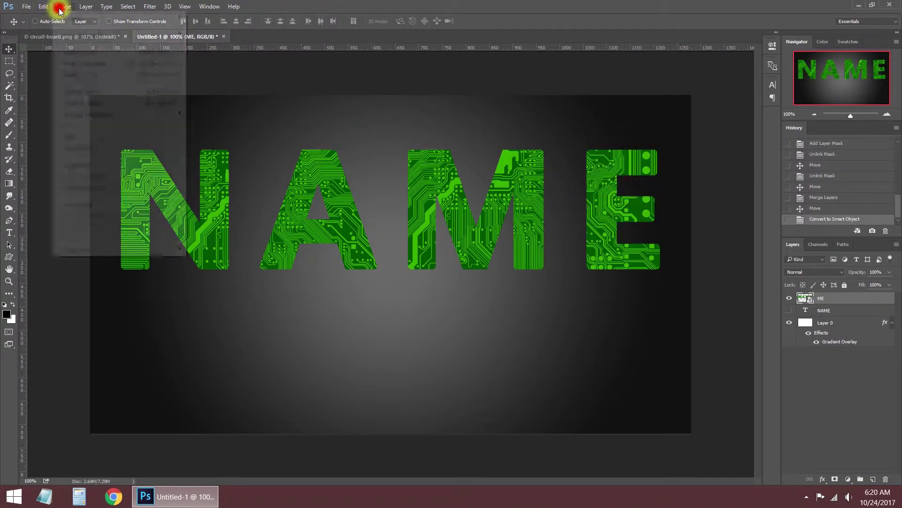
pyautogui.moveTo(65, 35)
pyautogui.click(221, 38)
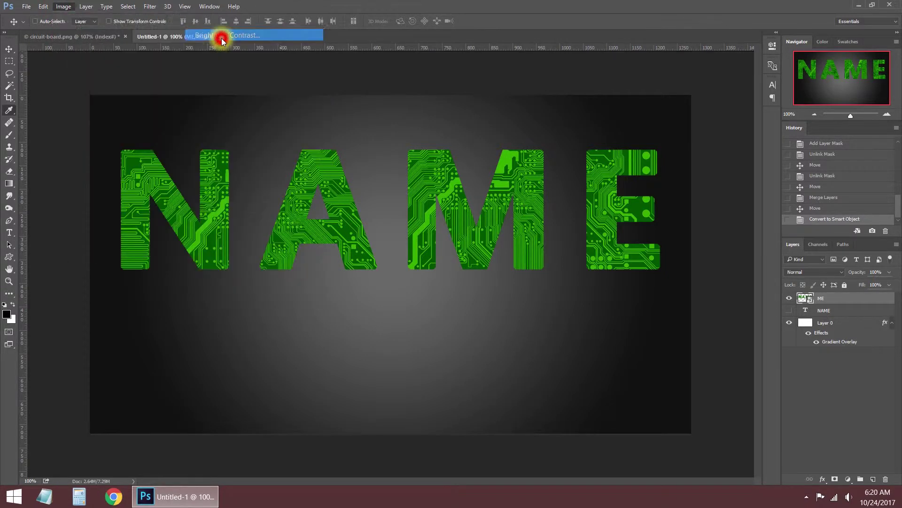
pyautogui.moveTo(442, 136); pyautogui.dragTo(743, 60)
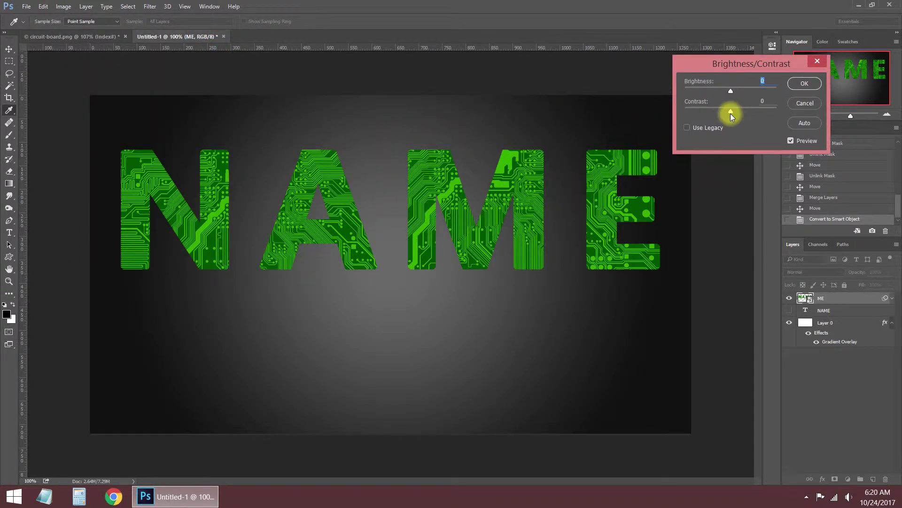
pyautogui.moveTo(729, 112); pyautogui.dragTo(774, 114)
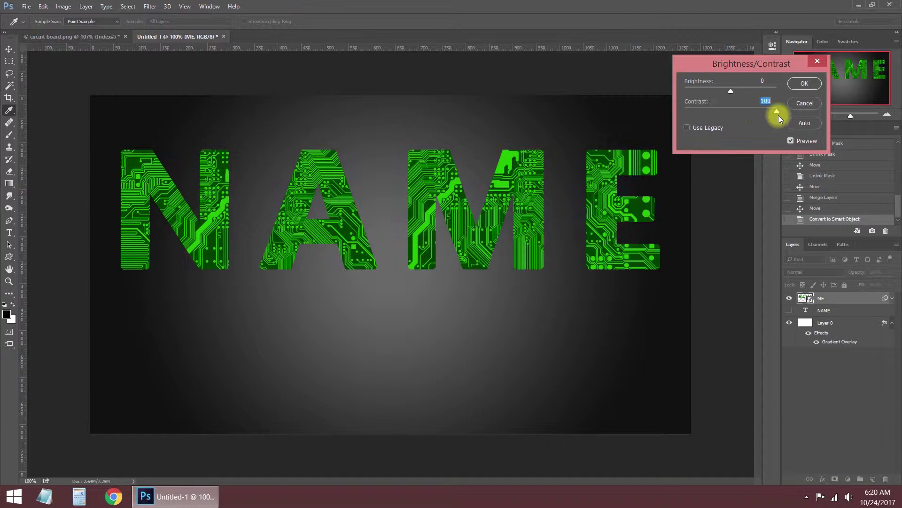
pyautogui.click(805, 83)
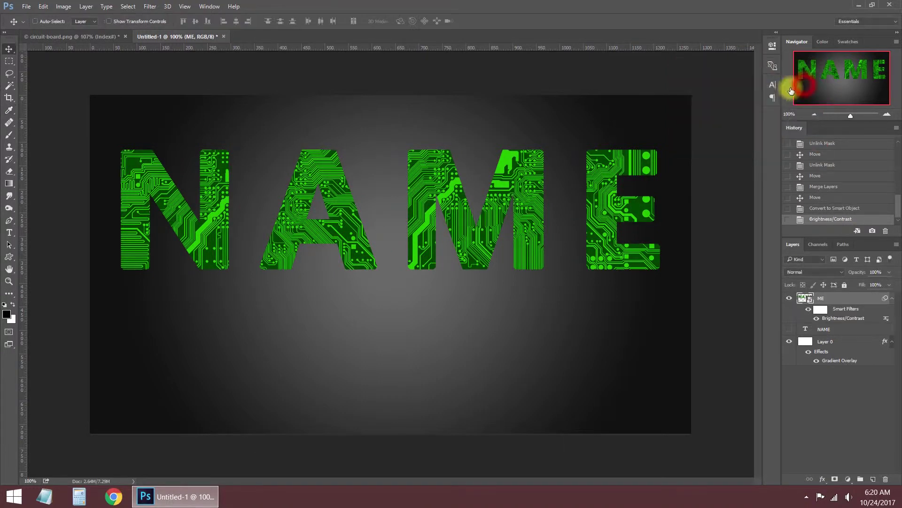
# - Apply a Black & White adjustment with Greens boosted to whiten the circuits
pyautogui.click(62, 7)
pyautogui.click(75, 35)
pyautogui.click(230, 119)
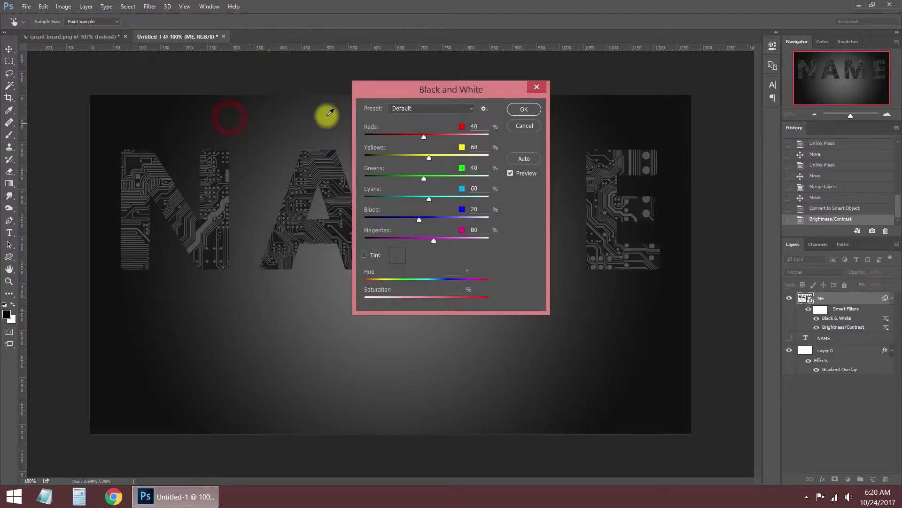
pyautogui.moveTo(433, 89); pyautogui.dragTo(777, 158)
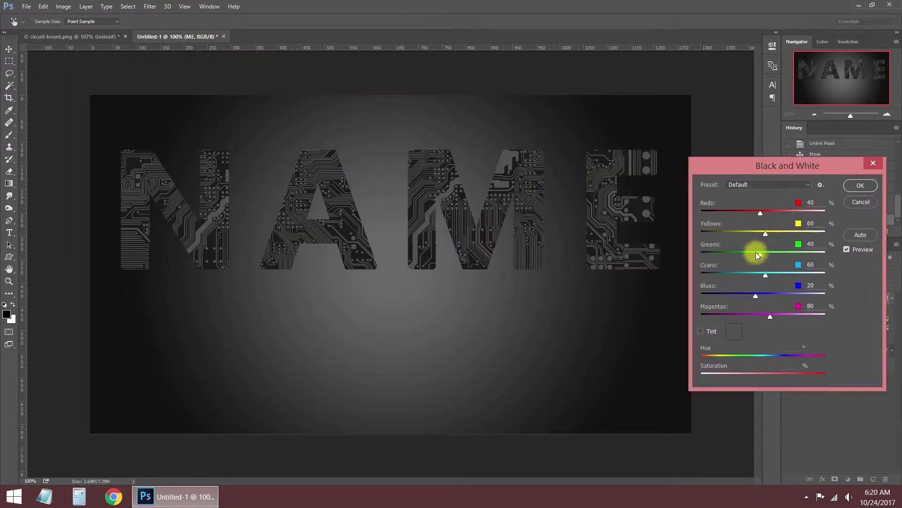
pyautogui.moveTo(760, 253); pyautogui.dragTo(796, 268)
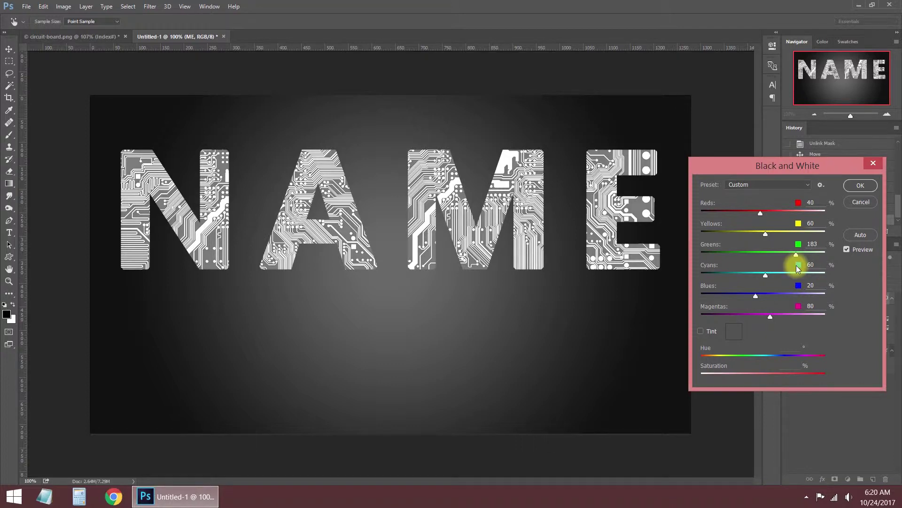
pyautogui.moveTo(802, 268); pyautogui.dragTo(799, 268)
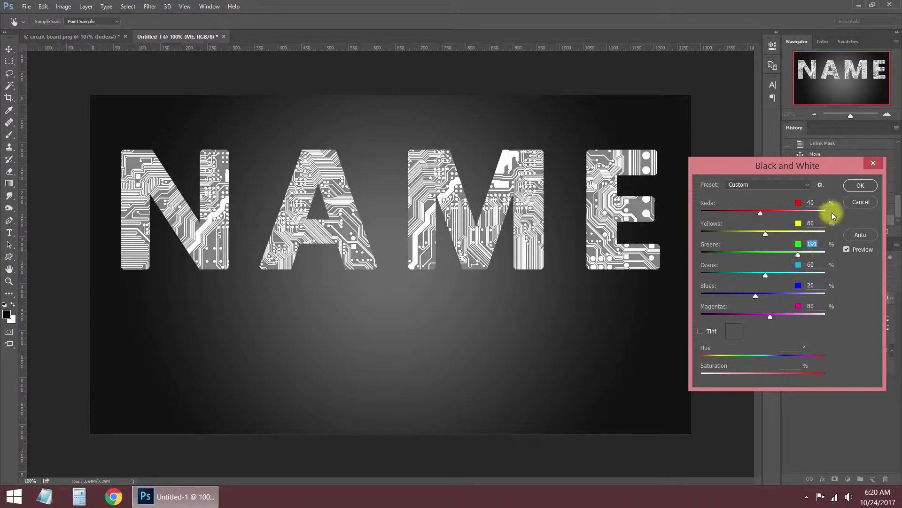
pyautogui.click(860, 187)
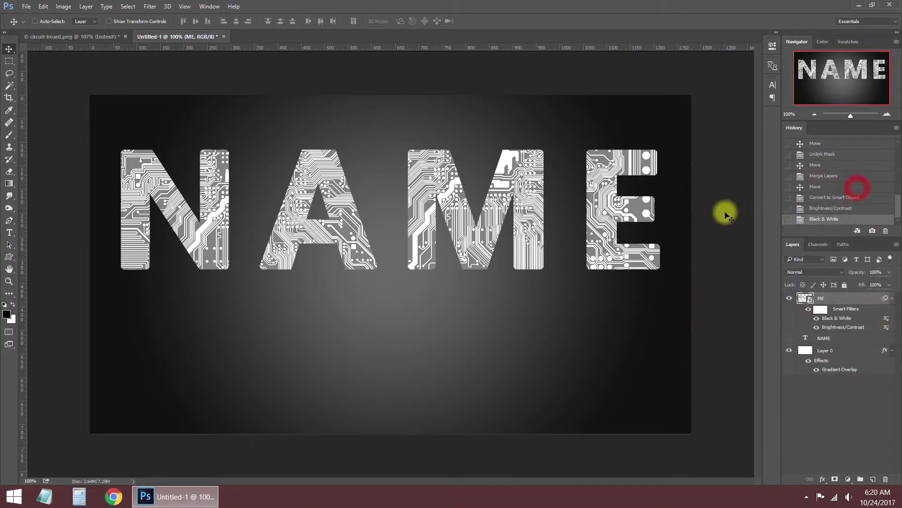
# - Rasterize the smart-object word layer, zoom in on the letters, and open the Select menu for Color Range
pyautogui.rightClick(828, 301)
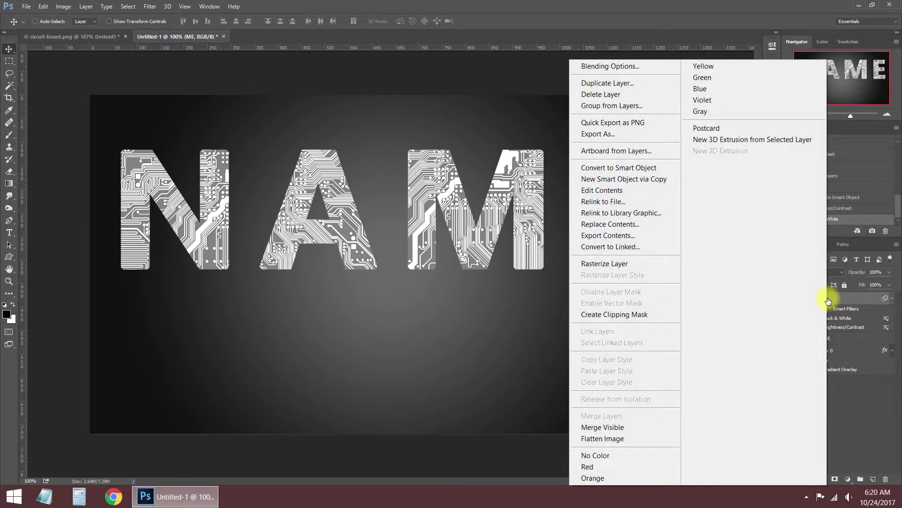
pyautogui.click(613, 263)
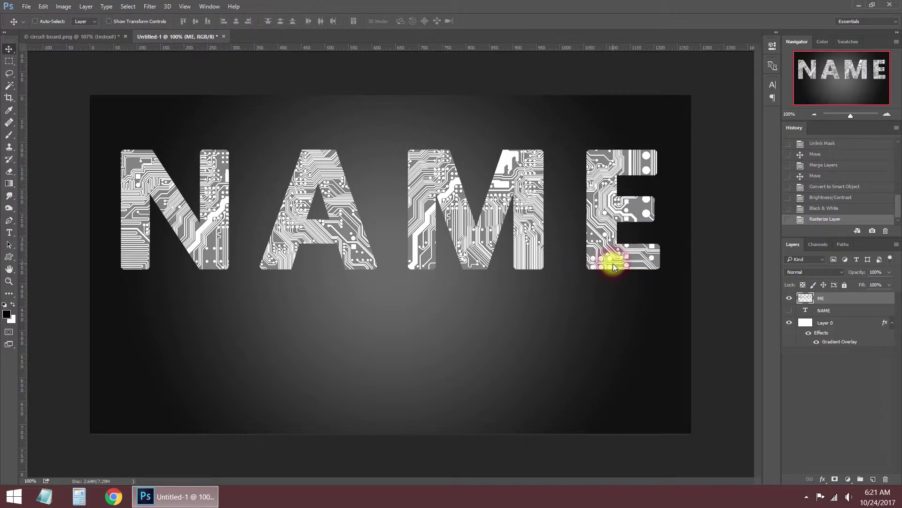
pyautogui.scroll(4, 359, 205)
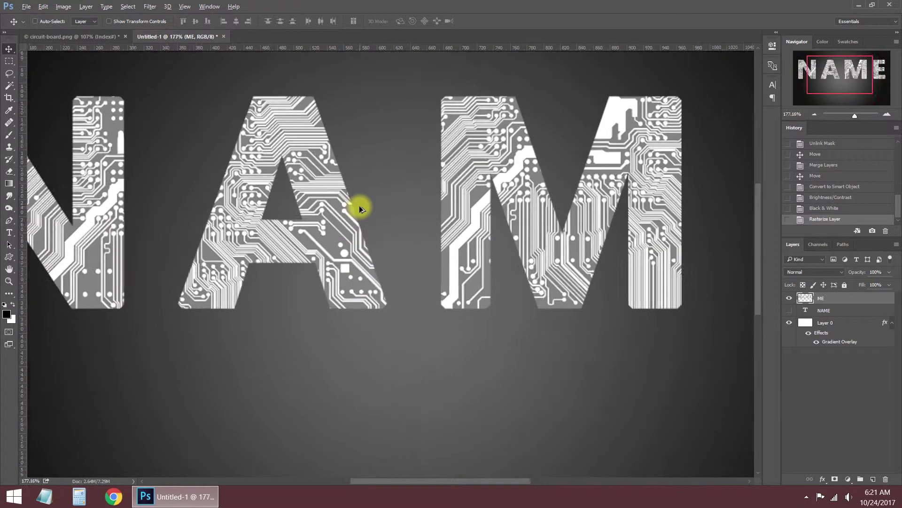
pyautogui.scroll(1, 359, 207)
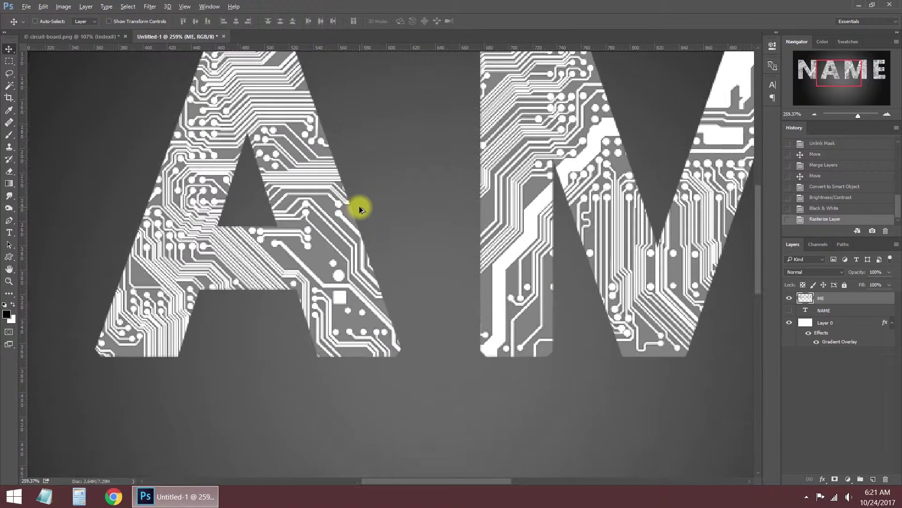
pyautogui.click(128, 6)
# - Select the grey texture tones in the A and M with Color Range at fuzziness 124
pyautogui.click(159, 126)
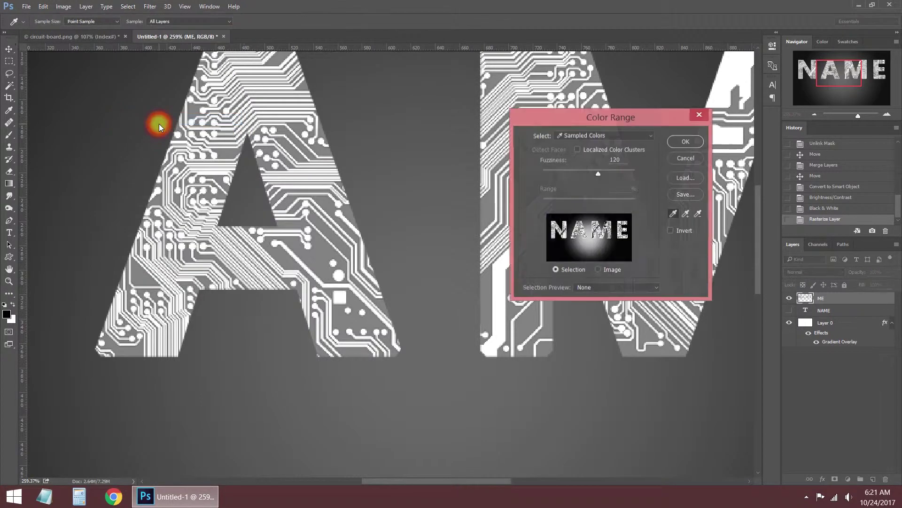
pyautogui.click(320, 249)
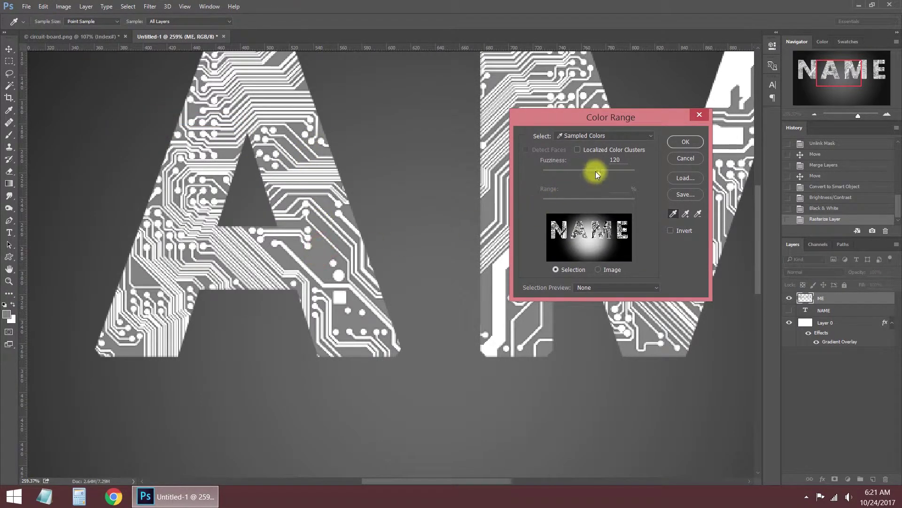
pyautogui.click(685, 214)
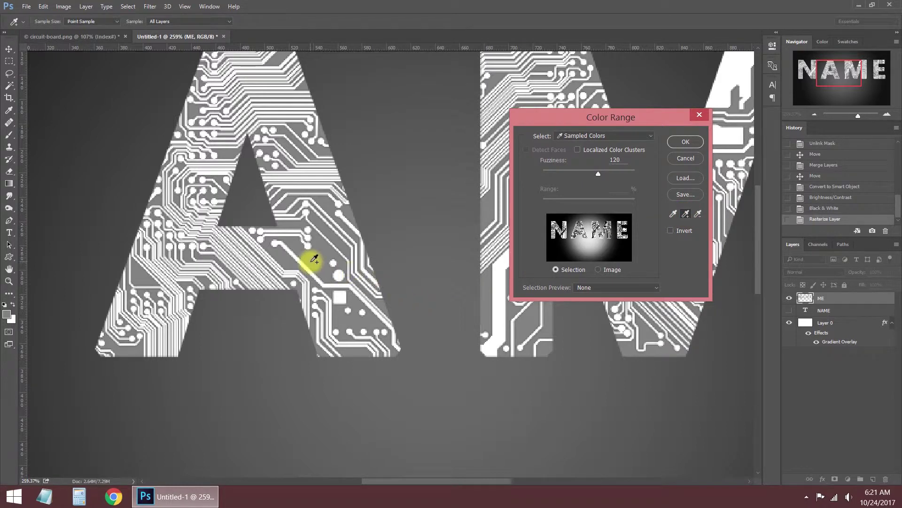
pyautogui.moveTo(316, 258); pyautogui.dragTo(317, 242)
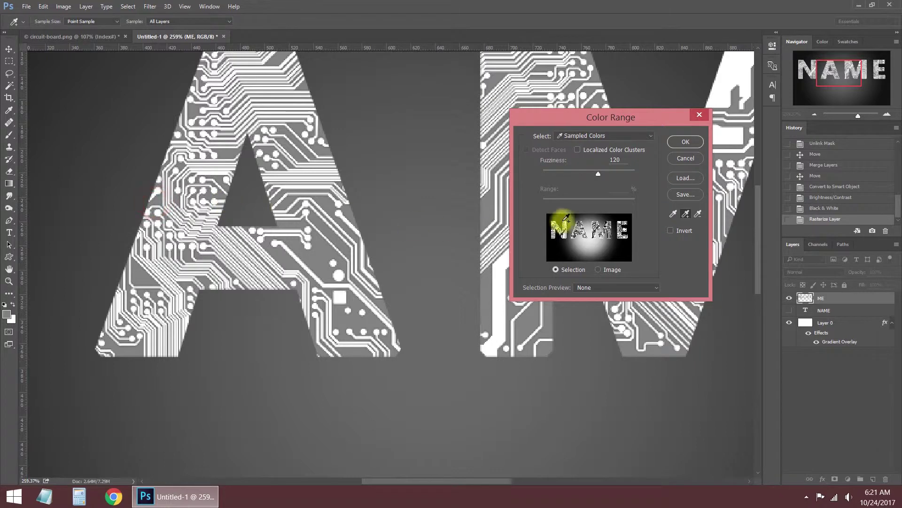
pyautogui.click(489, 211)
pyautogui.moveTo(490, 211); pyautogui.dragTo(485, 211)
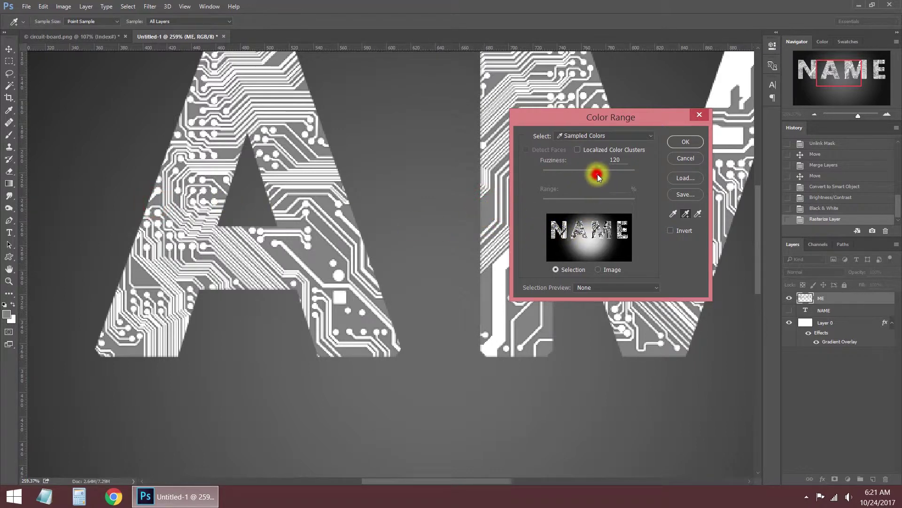
pyautogui.moveTo(597, 174); pyautogui.dragTo(600, 174)
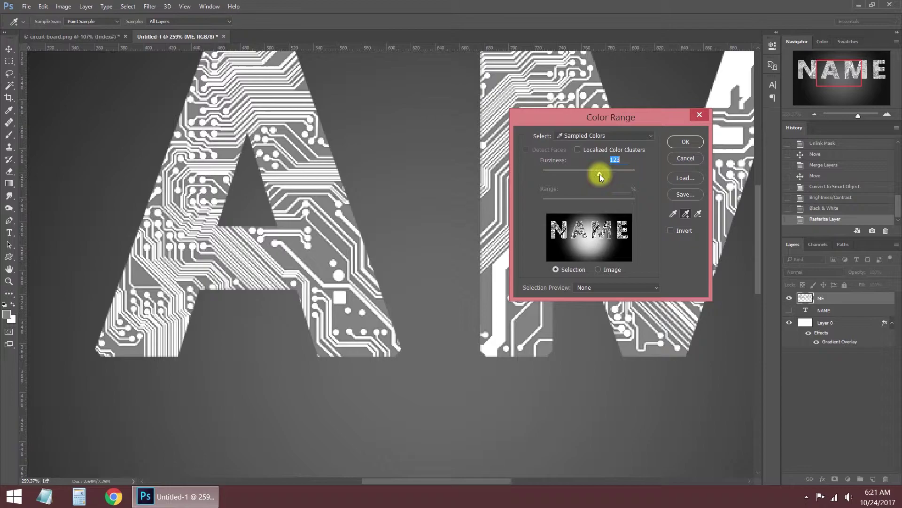
pyautogui.click(686, 142)
# - Delete the selected grey pixels from the letters and deselect
pyautogui.scroll(-5, 495, 202)
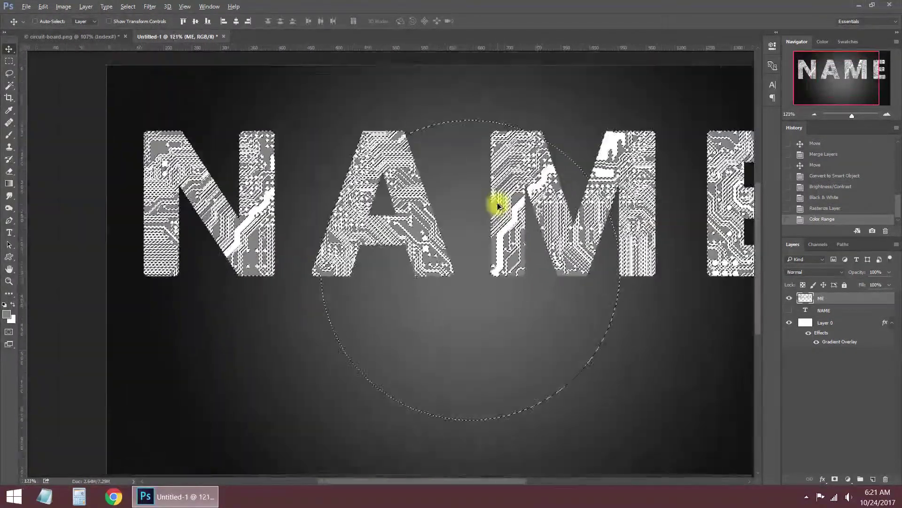
pyautogui.scroll(-2, 497, 202)
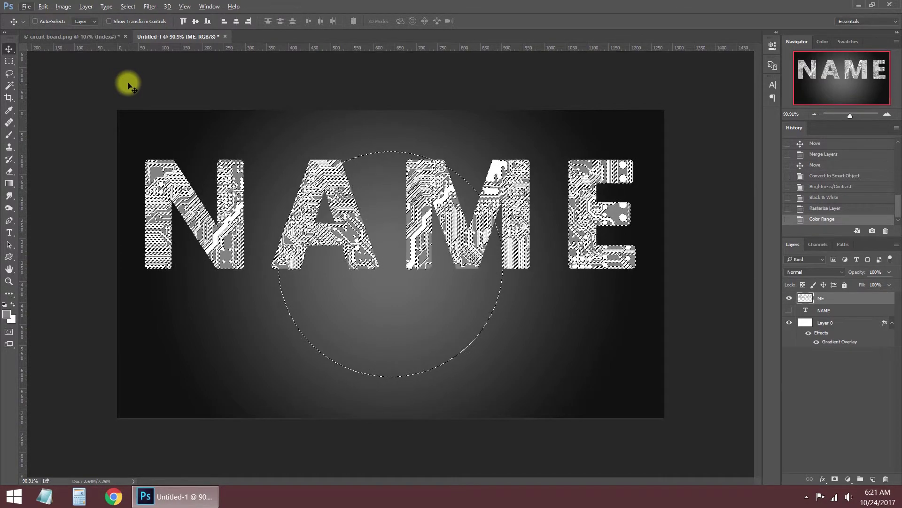
pyautogui.press('Delete')
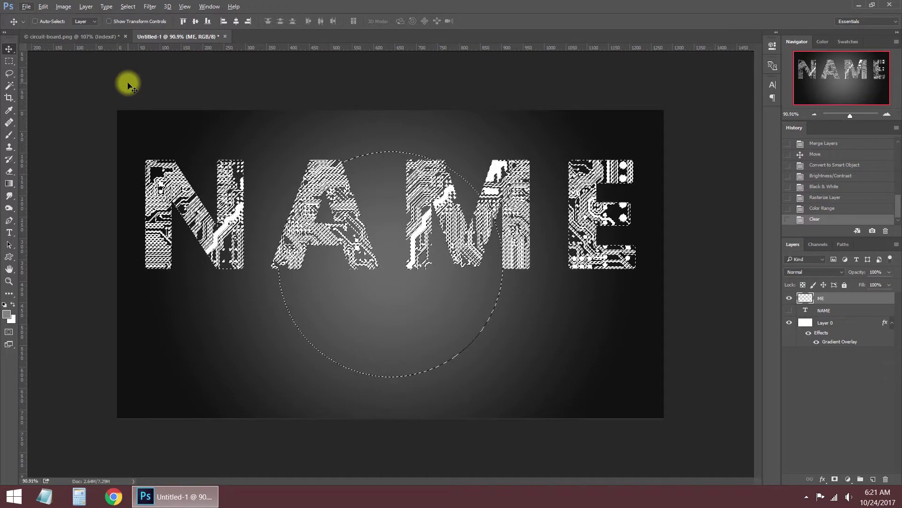
pyautogui.click(9, 61)
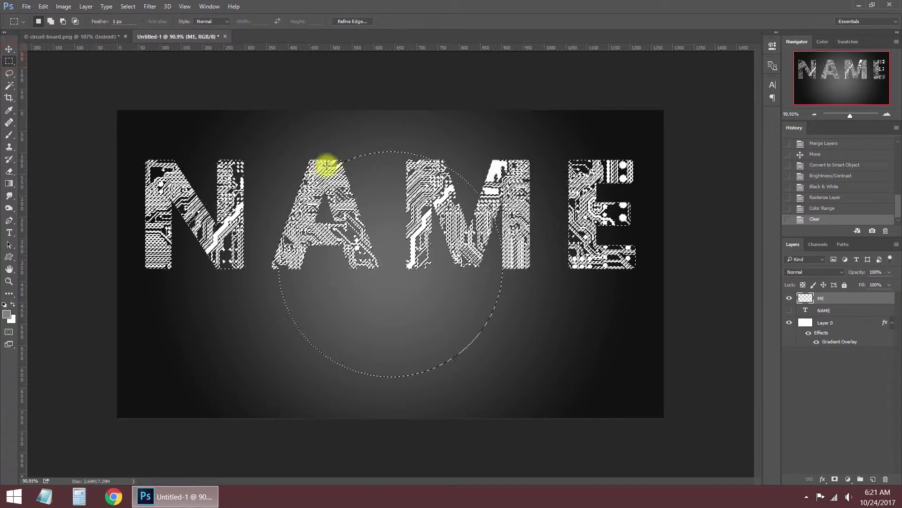
pyautogui.click(377, 183)
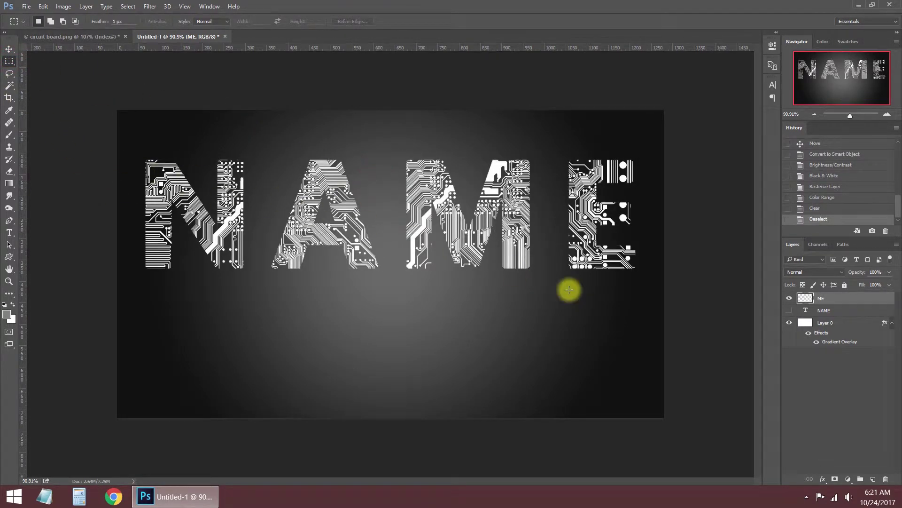
# - Add a Color Overlay to the ME layer using white sampled from the NAME letters
pyautogui.hotkey('ctrl', '1')
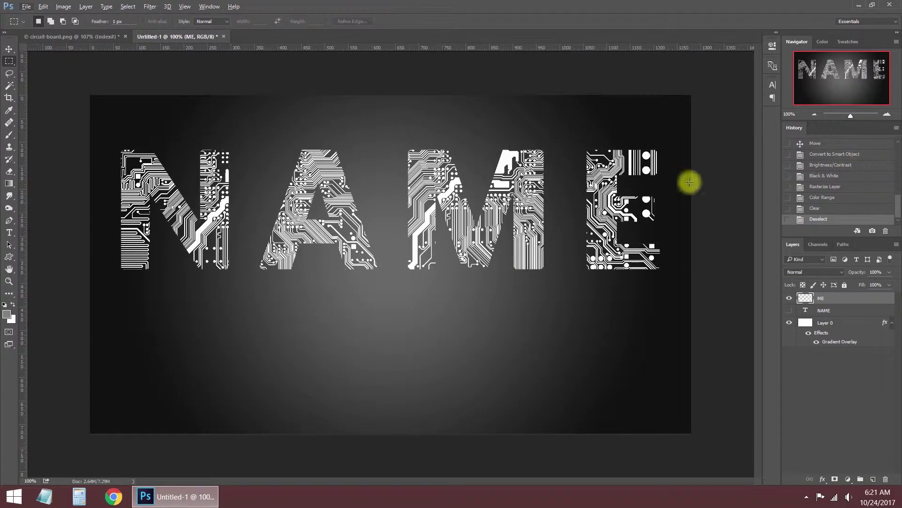
pyautogui.rightClick(824, 300)
pyautogui.click(636, 74)
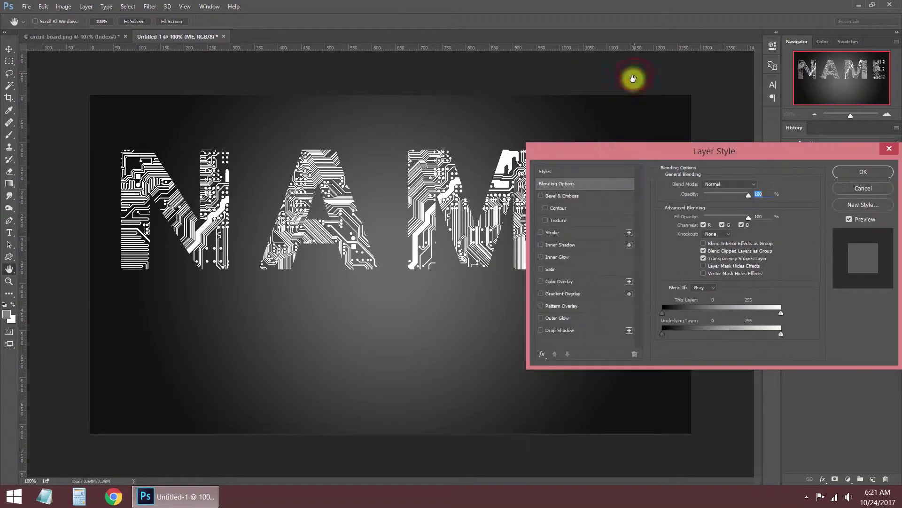
pyautogui.moveTo(611, 156); pyautogui.dragTo(675, 231)
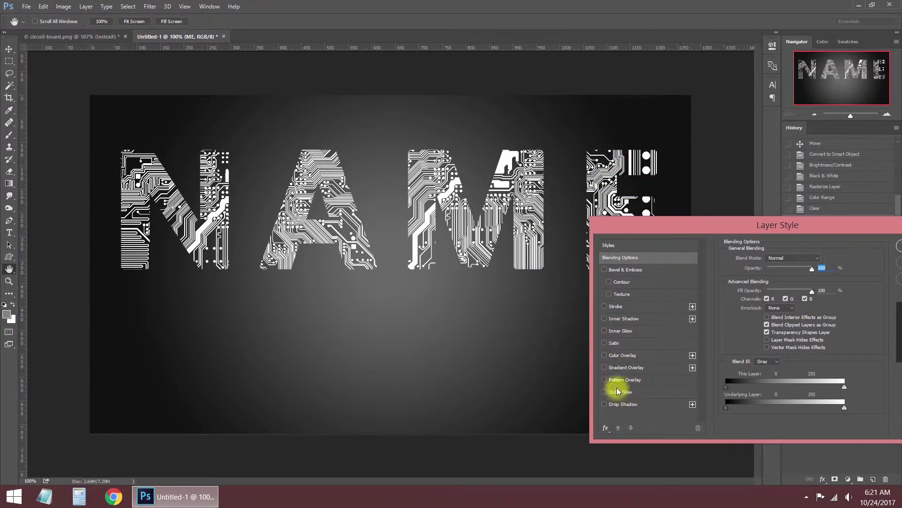
pyautogui.click(610, 355)
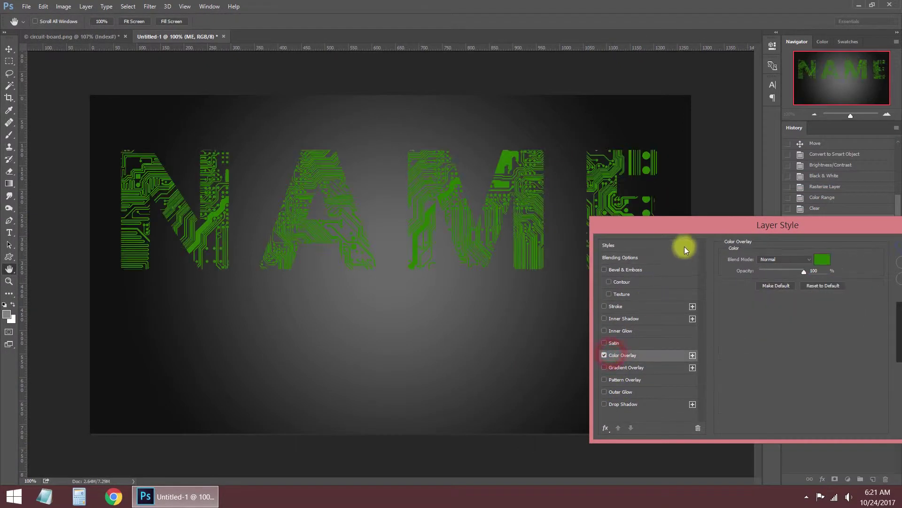
pyautogui.moveTo(686, 227); pyautogui.dragTo(509, 281)
pyautogui.click(636, 314)
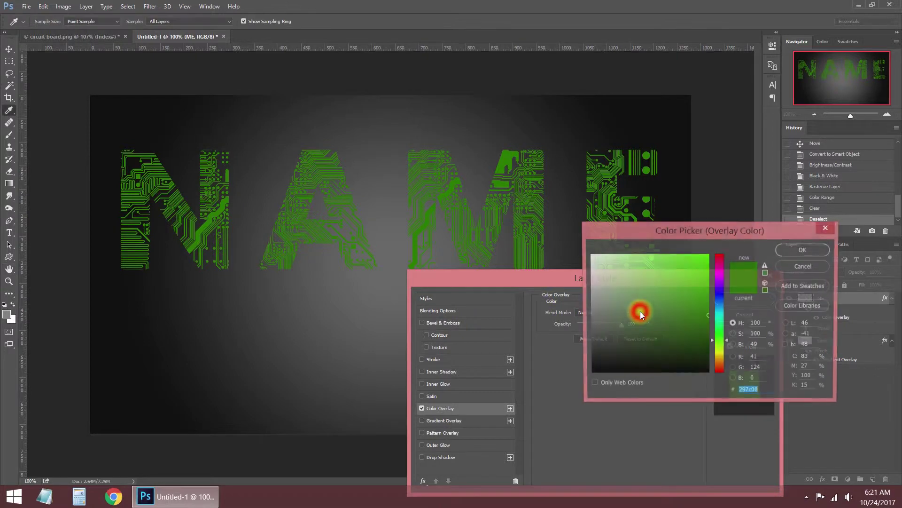
pyautogui.moveTo(705, 320); pyautogui.dragTo(710, 329)
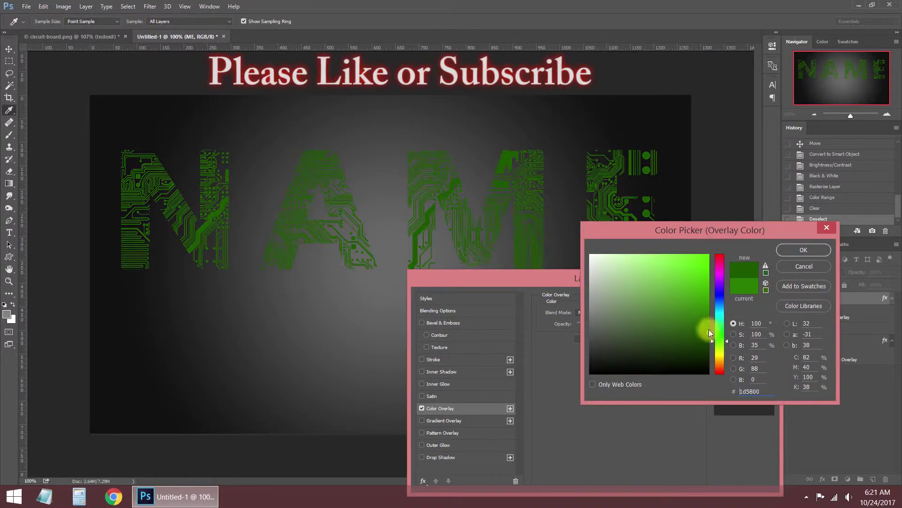
pyautogui.click(439, 201)
pyautogui.click(805, 251)
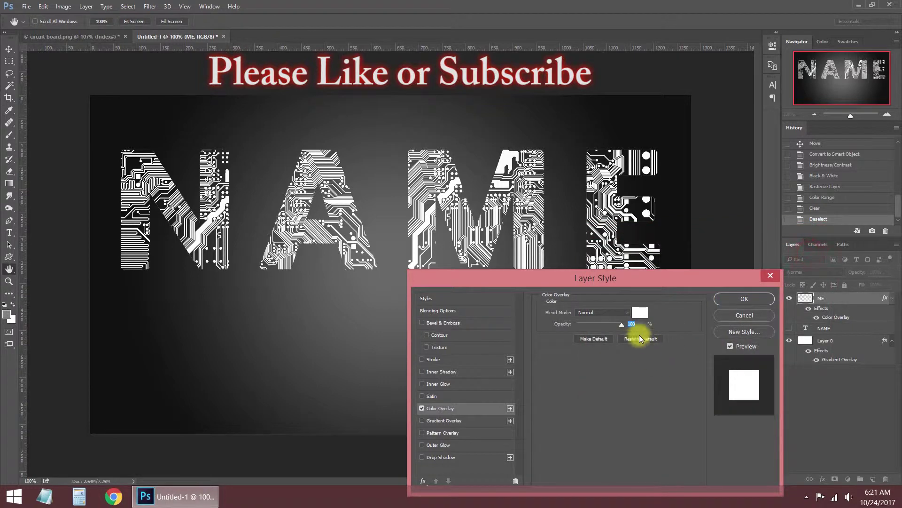
pyautogui.click(741, 301)
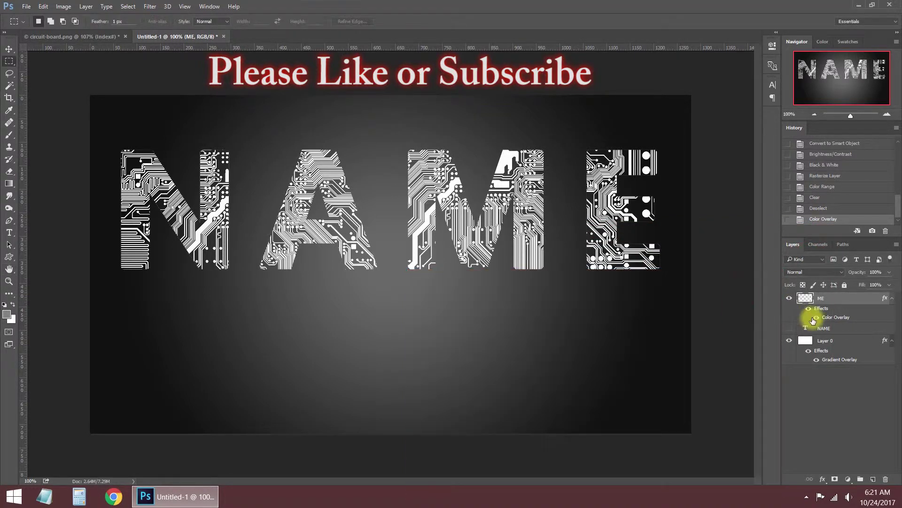
# - Toggle the ME layer's effects to compare the letters with and without the overlay
pyautogui.click(817, 319)
pyautogui.click(817, 319)
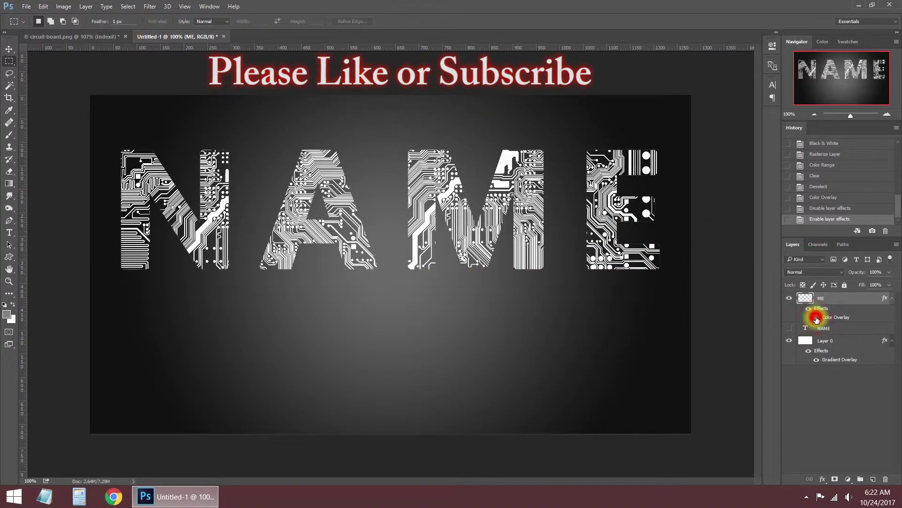
pyautogui.click(816, 319)
pyautogui.click(816, 319)
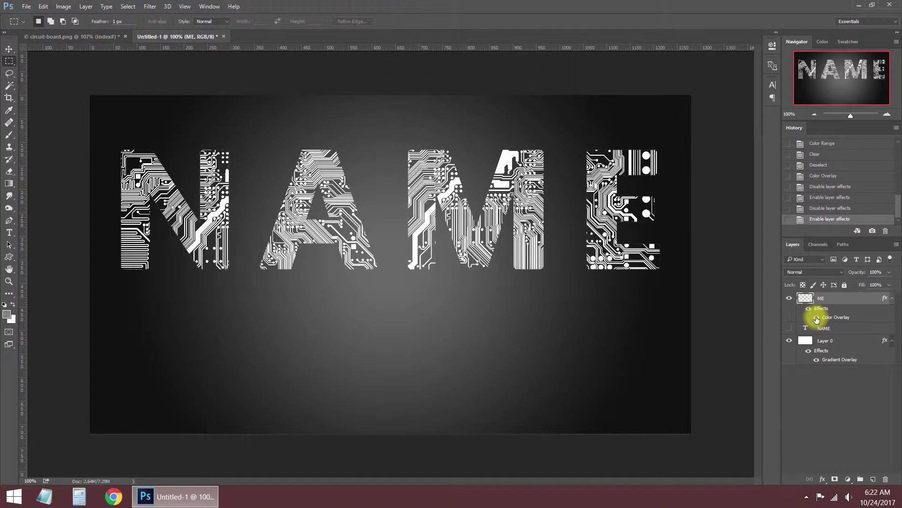
# - Duplicate the ME layer and name the copy 'reflact'
pyautogui.click(9, 50)
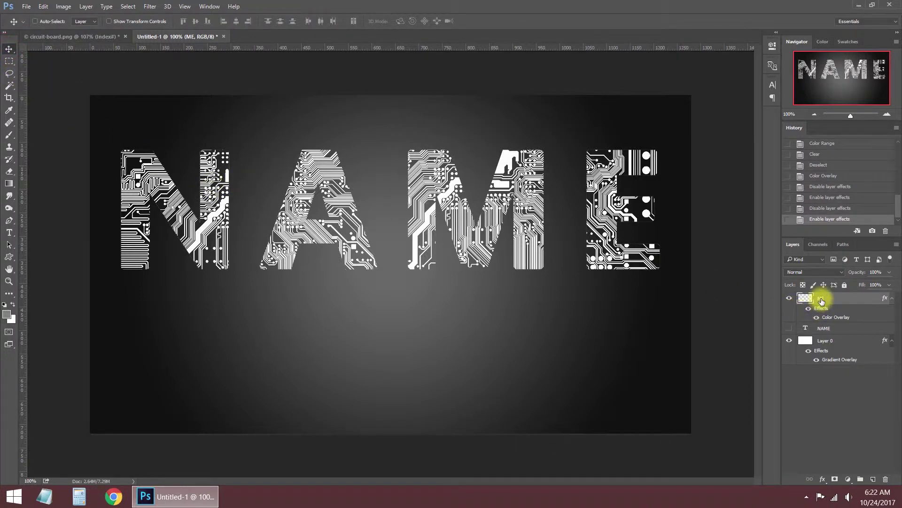
pyautogui.moveTo(829, 299); pyautogui.dragTo(873, 478)
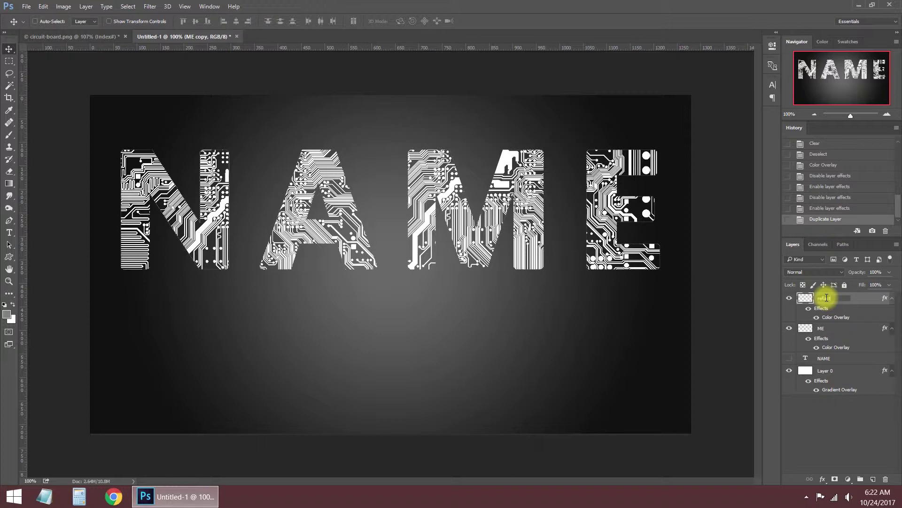
pyautogui.press('Return')
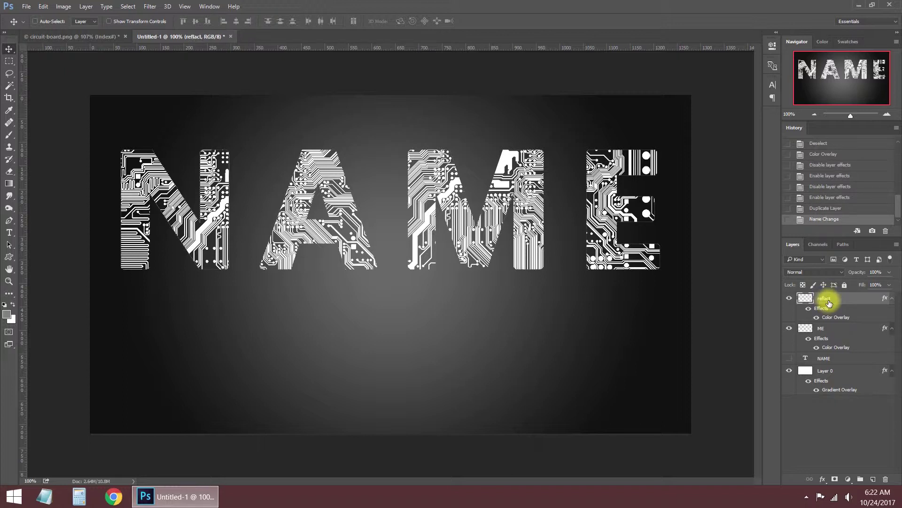
# - Flip the reflact copy vertically, move it below NAME, and set its opacity to 19%
pyautogui.click(43, 6)
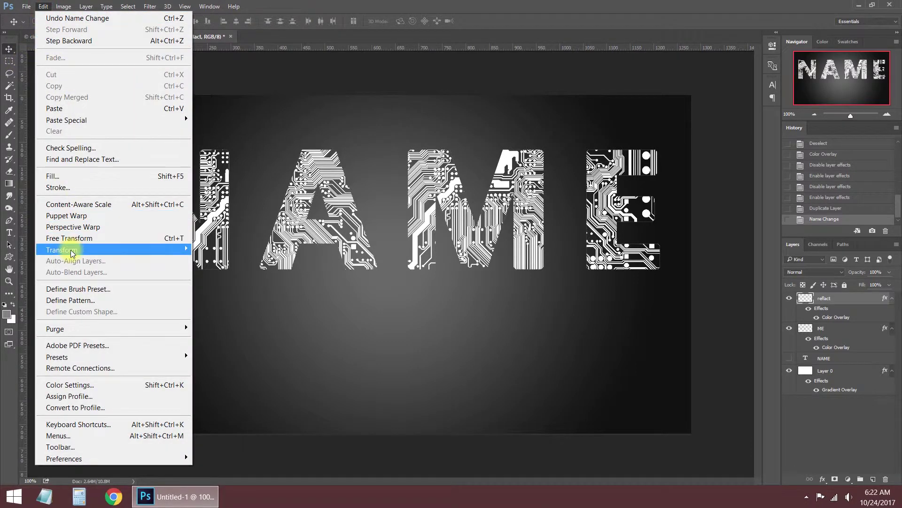
pyautogui.click(74, 251)
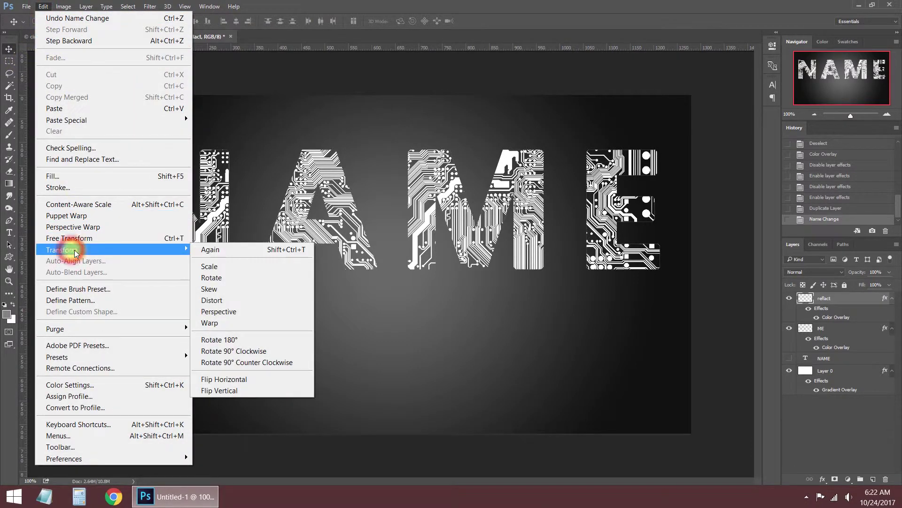
pyautogui.click(251, 390)
pyautogui.moveTo(196, 238); pyautogui.dragTo(199, 348)
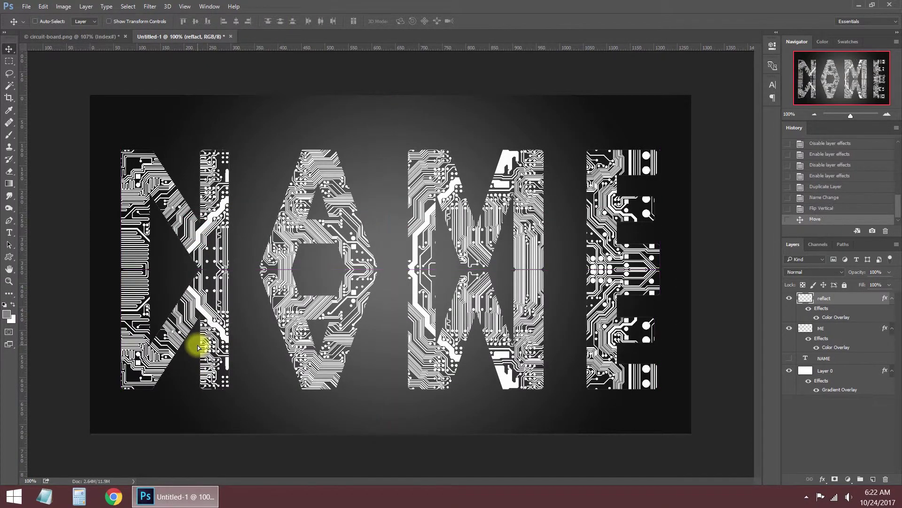
pyautogui.press('Down')
pyautogui.press('Down')
pyautogui.press('Down')
pyautogui.press('Down')
pyautogui.press('Down')
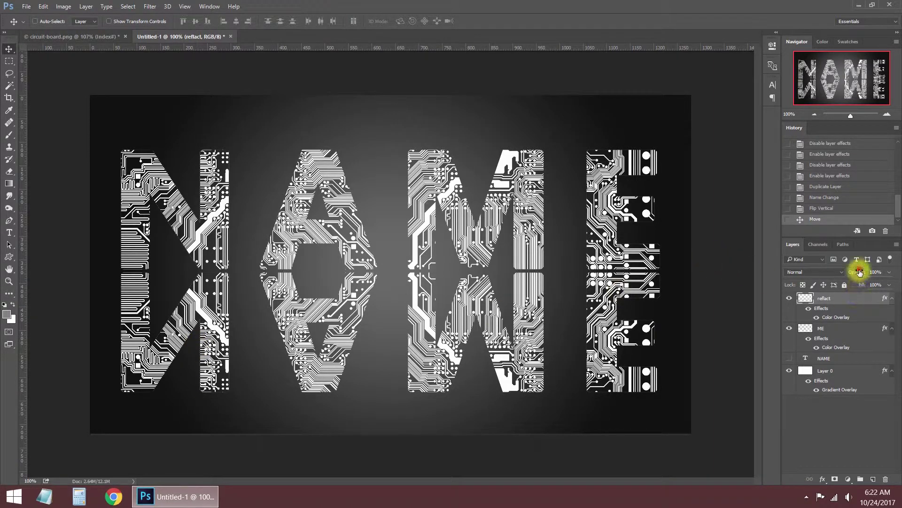
pyautogui.moveTo(859, 271); pyautogui.dragTo(821, 275)
pyautogui.hotkey('ctrl', '-')
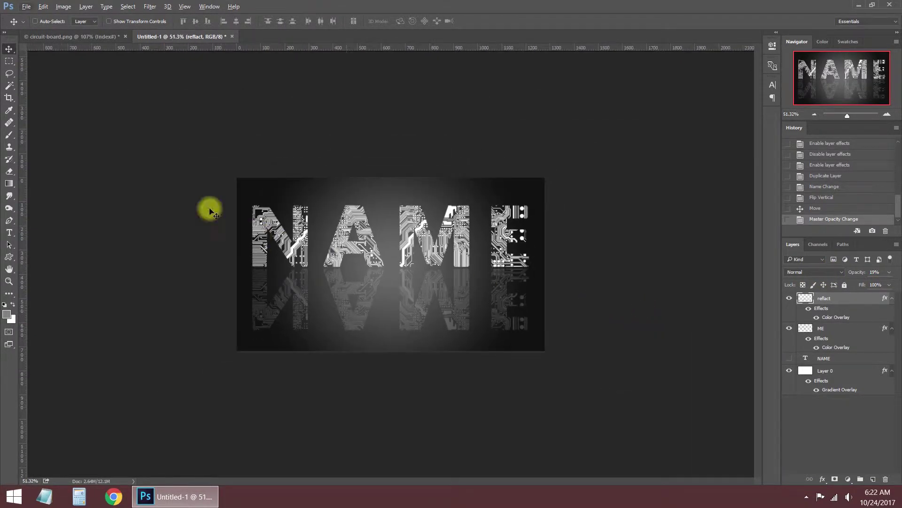
pyautogui.click(11, 136)
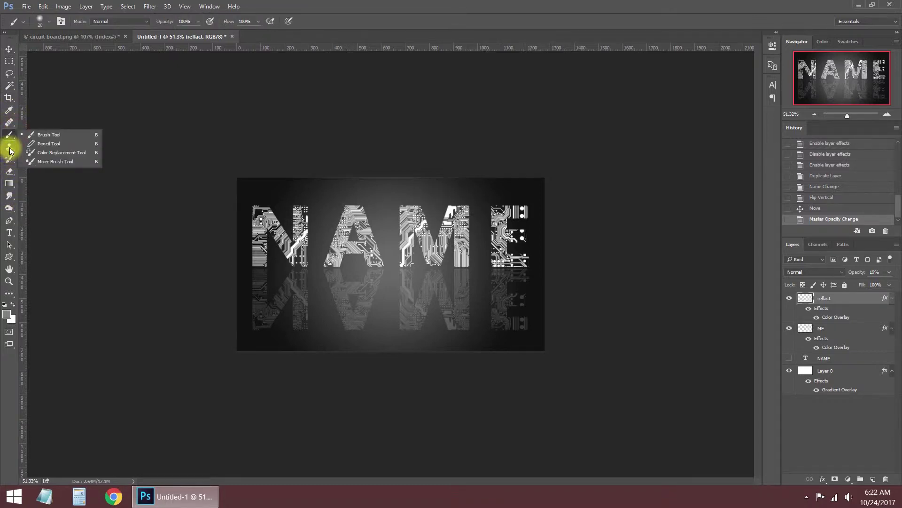
# - Erase the reflection's lower part with a soft eraser of about 6% hardness
pyautogui.click(9, 171)
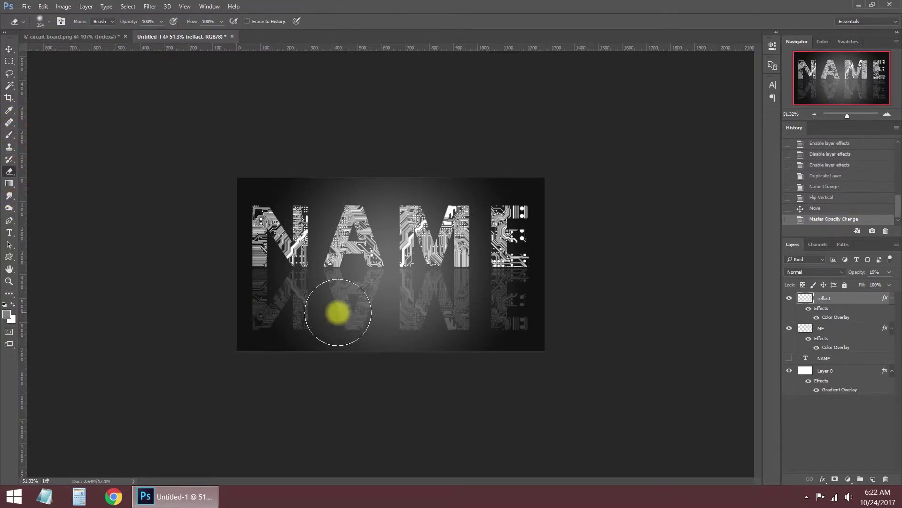
pyautogui.rightClick(262, 312)
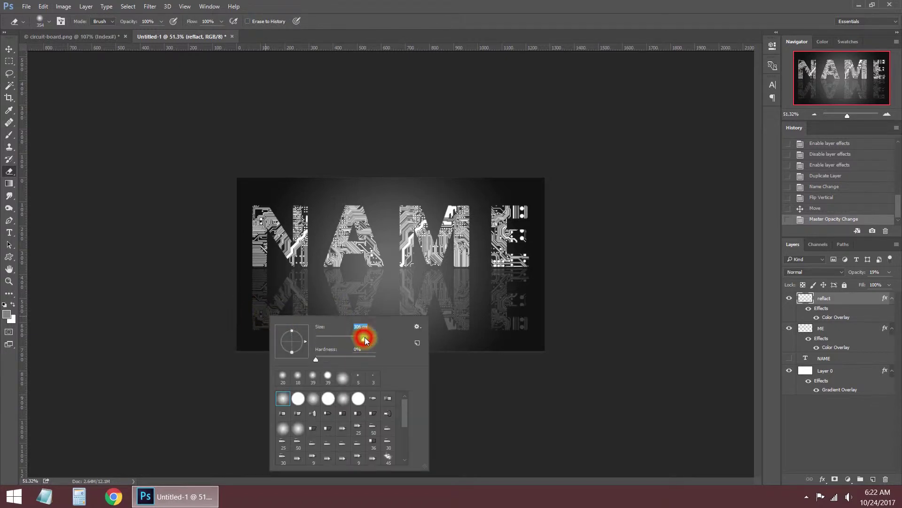
pyautogui.click(320, 360)
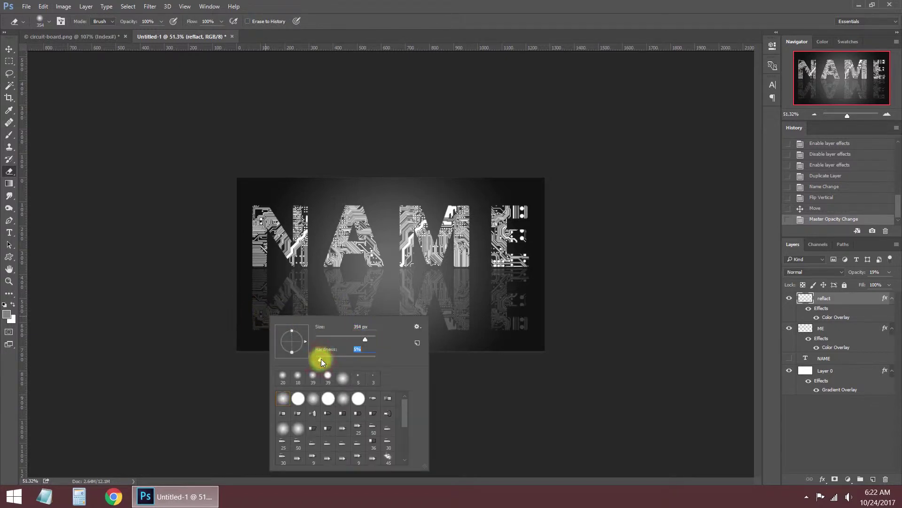
pyautogui.click(611, 357)
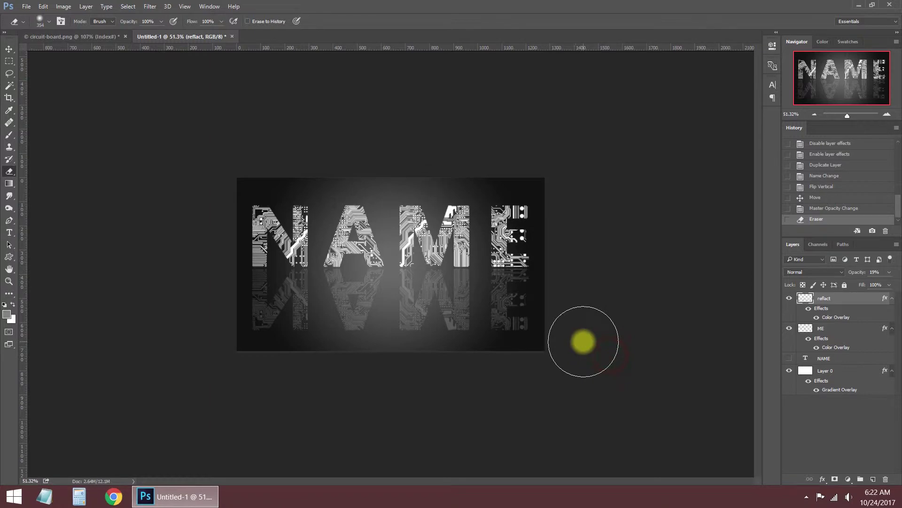
pyautogui.moveTo(588, 346); pyautogui.dragTo(540, 347)
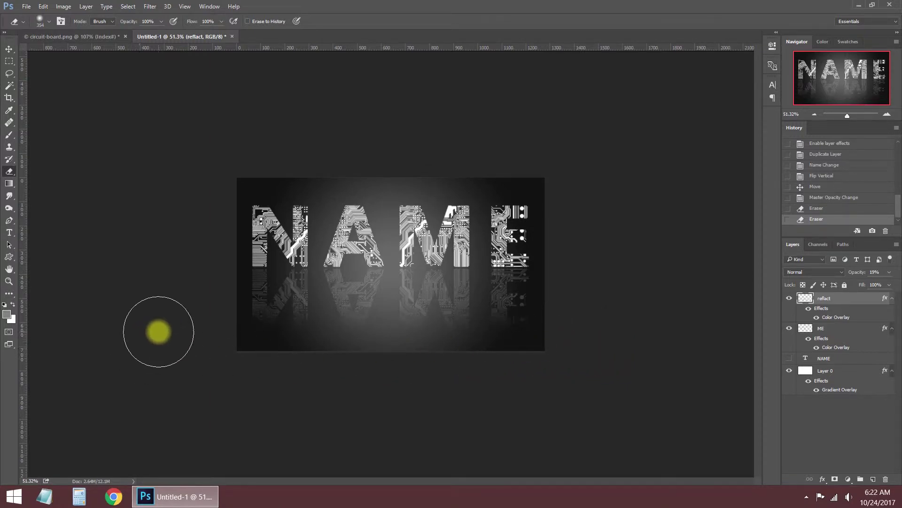
pyautogui.moveTo(158, 332); pyautogui.dragTo(640, 328)
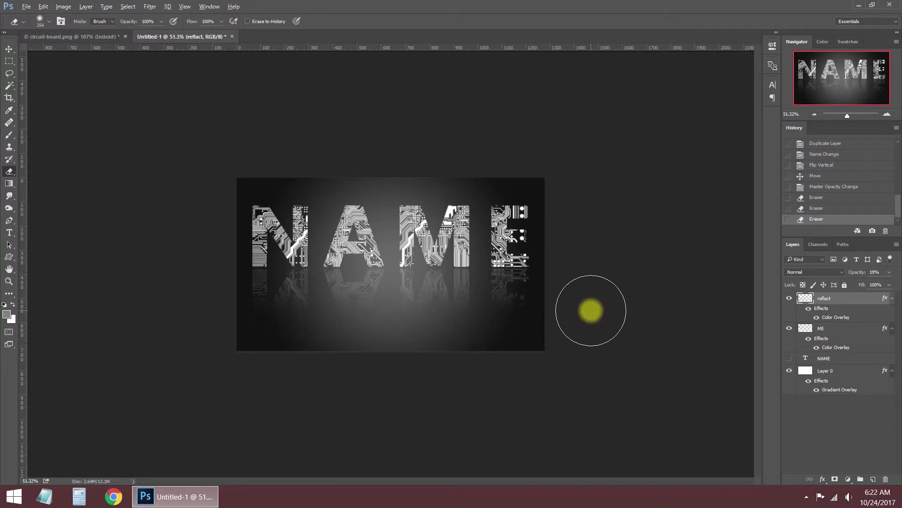
pyautogui.hotkey('ctrl', '1')
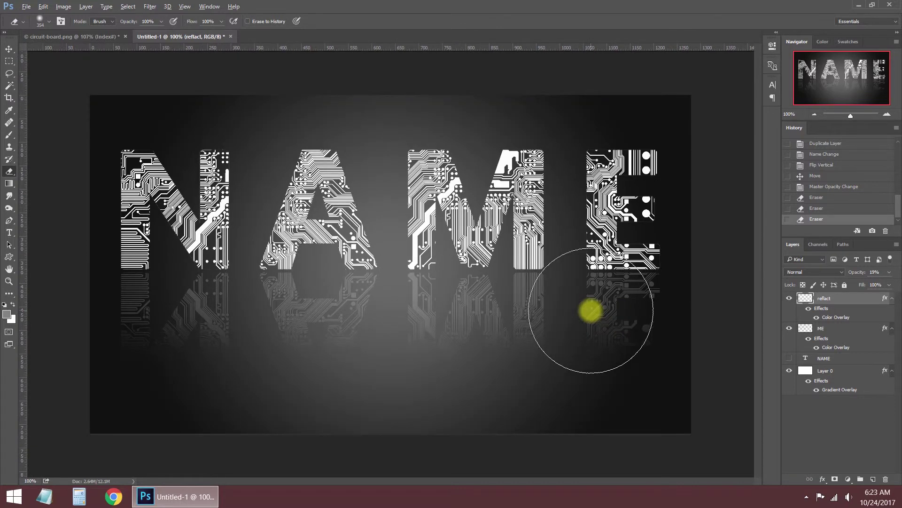